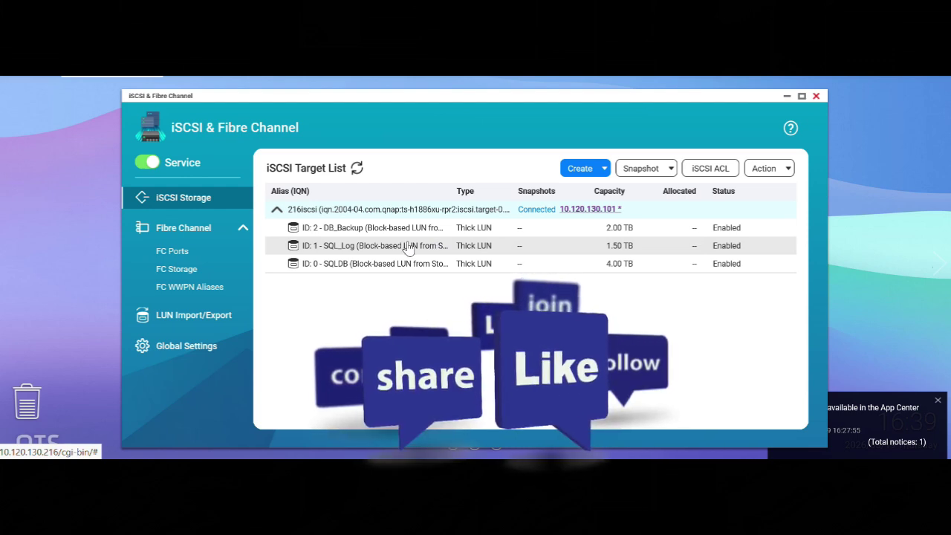
# Examine the LUNs mapped to the 216iscsi target and its connected IP addresses.
pyautogui.click(276, 210)
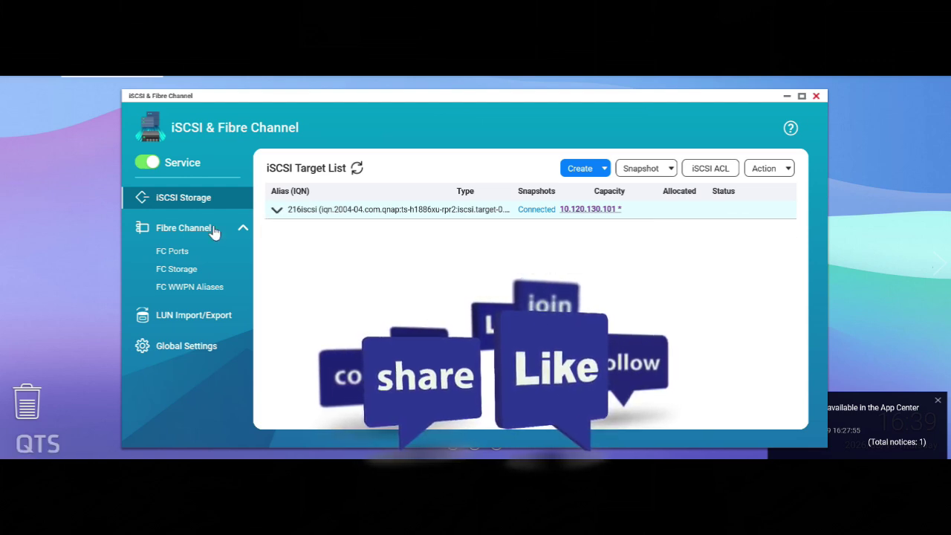
pyautogui.click(277, 212)
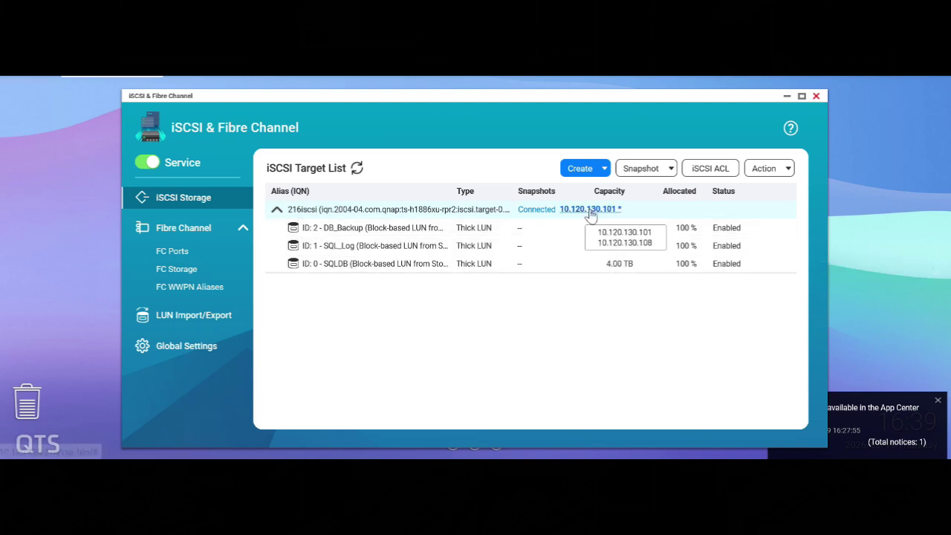
pyautogui.click(277, 212)
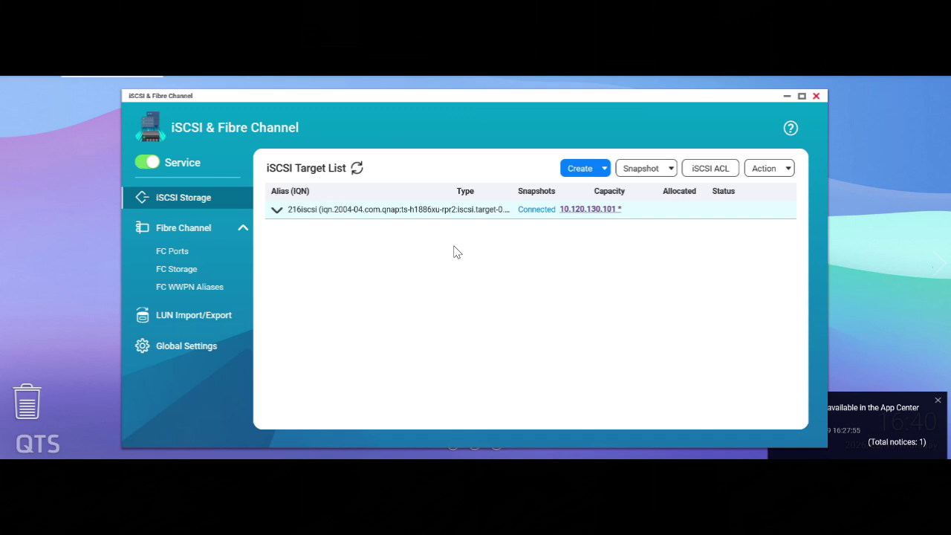
pyautogui.click(601, 169)
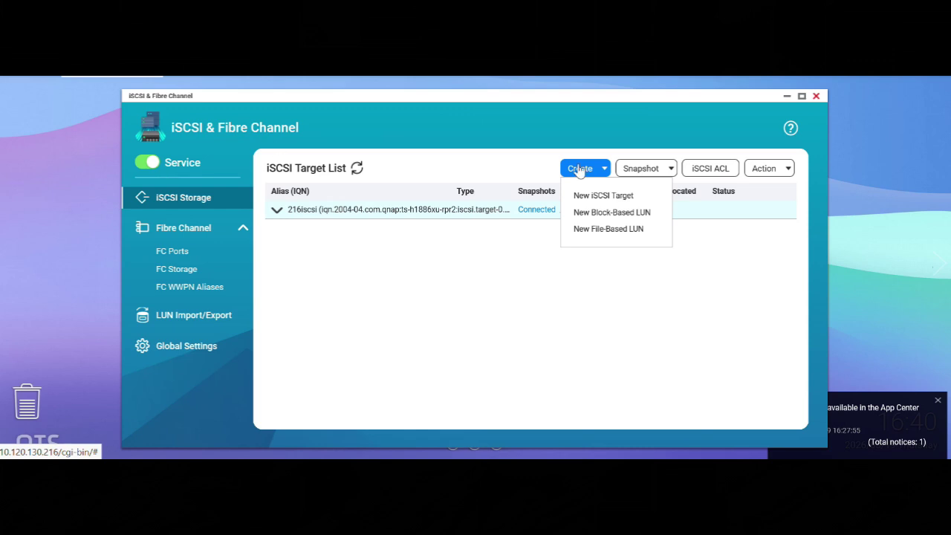
pyautogui.click(599, 213)
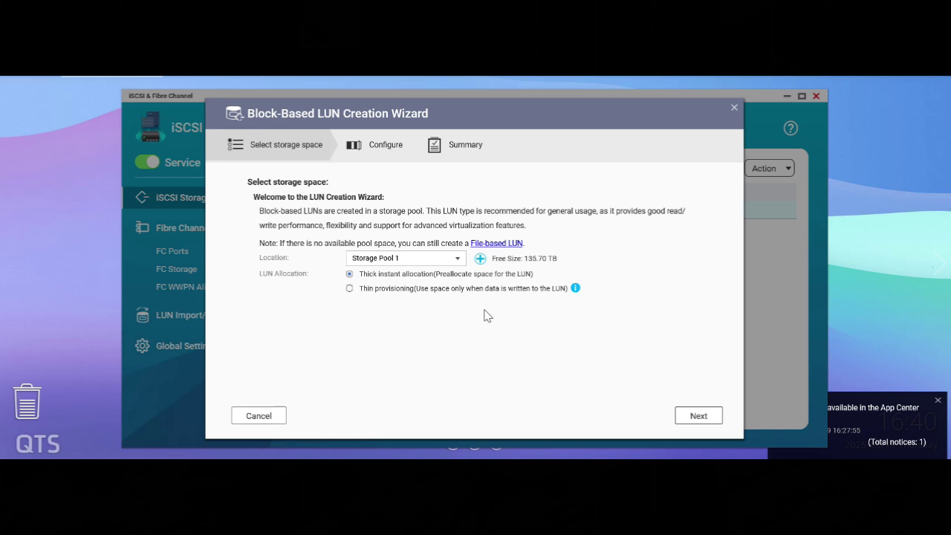
pyautogui.click(734, 109)
# Start a new block-based LUN in Storage Pool 1 with thick instant allocation.
pyautogui.click(604, 169)
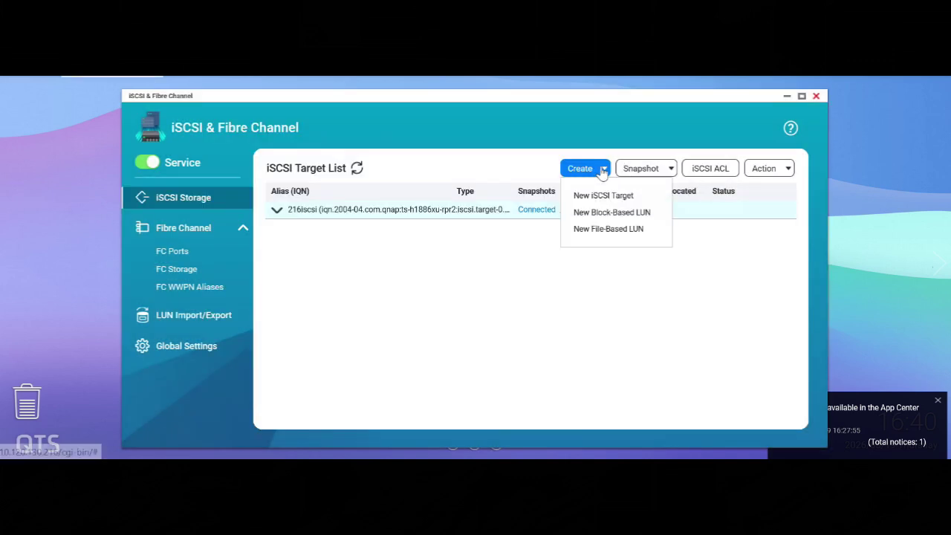
pyautogui.click(615, 213)
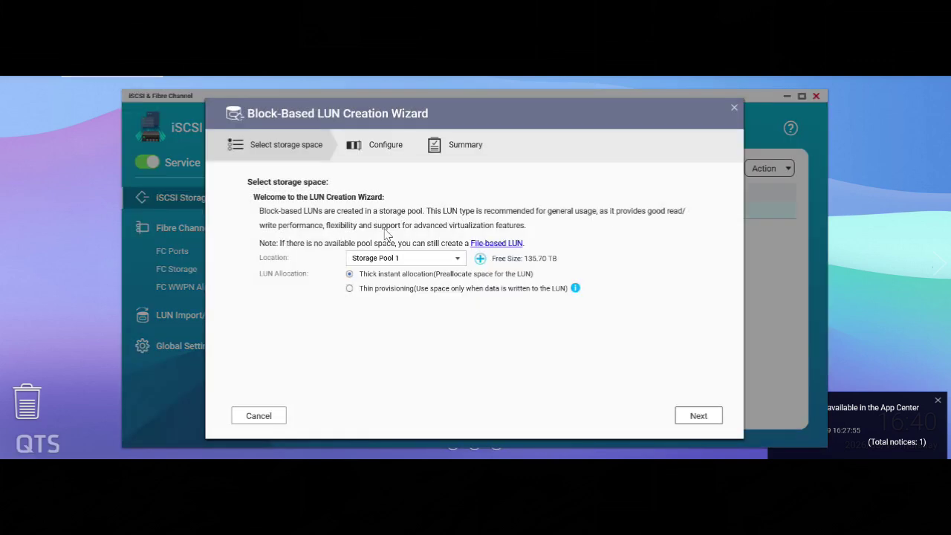
pyautogui.click(420, 259)
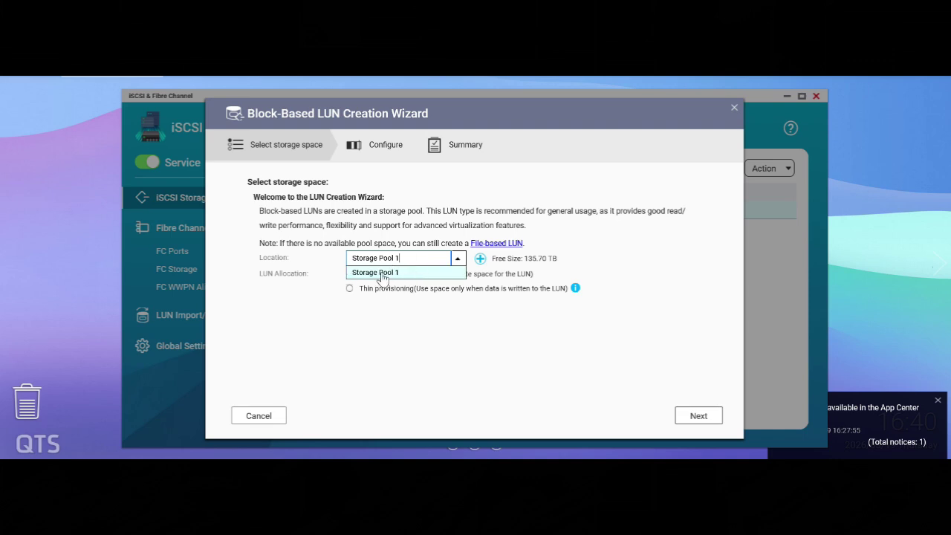
pyautogui.click(329, 328)
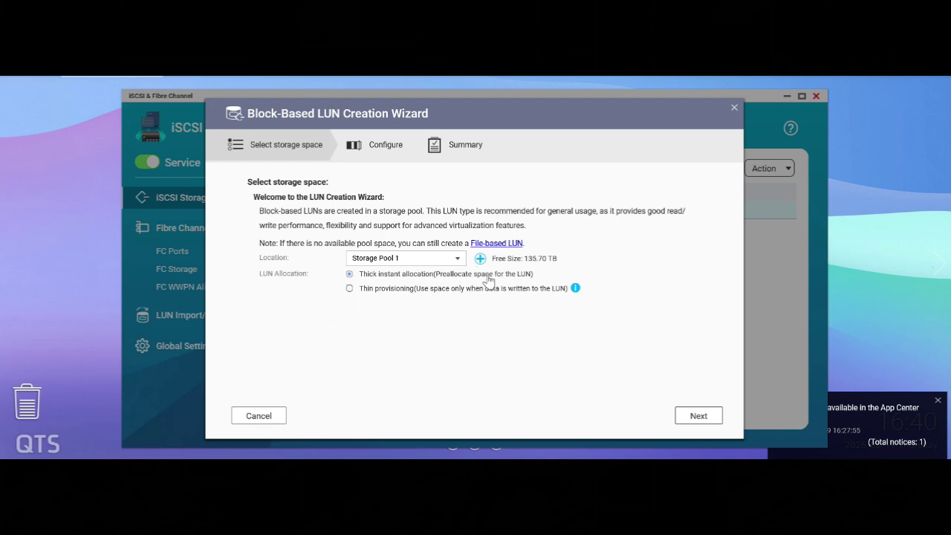
pyautogui.click(699, 421)
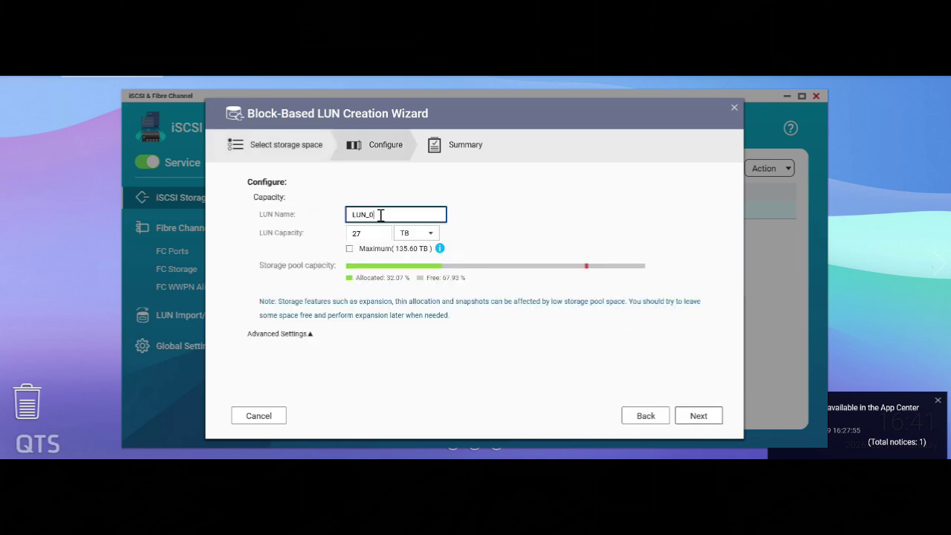
# Name the LUN test, set its capacity to 1 TB, and create it without mapping it to a target.
pyautogui.write('test')
pyautogui.click(372, 232)
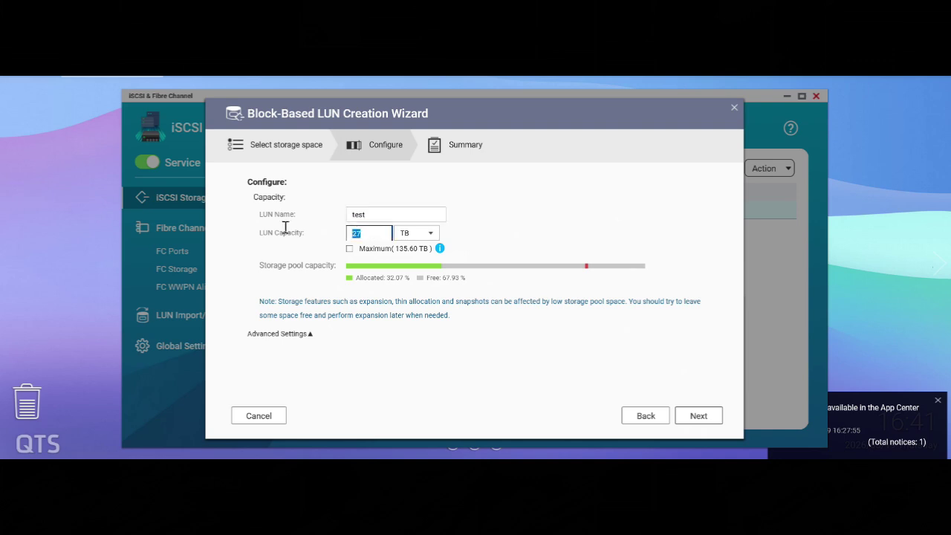
pyautogui.write('1')
pyautogui.click(431, 235)
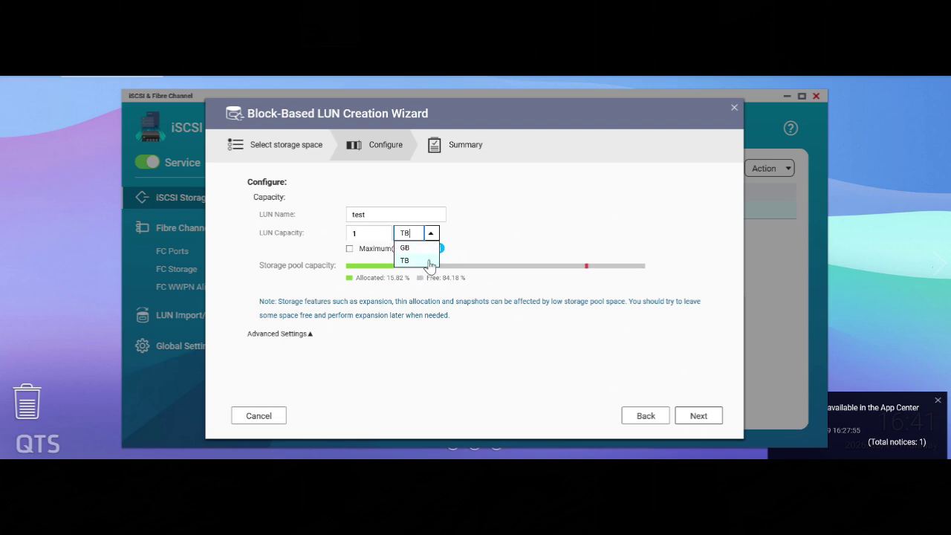
pyautogui.click(498, 248)
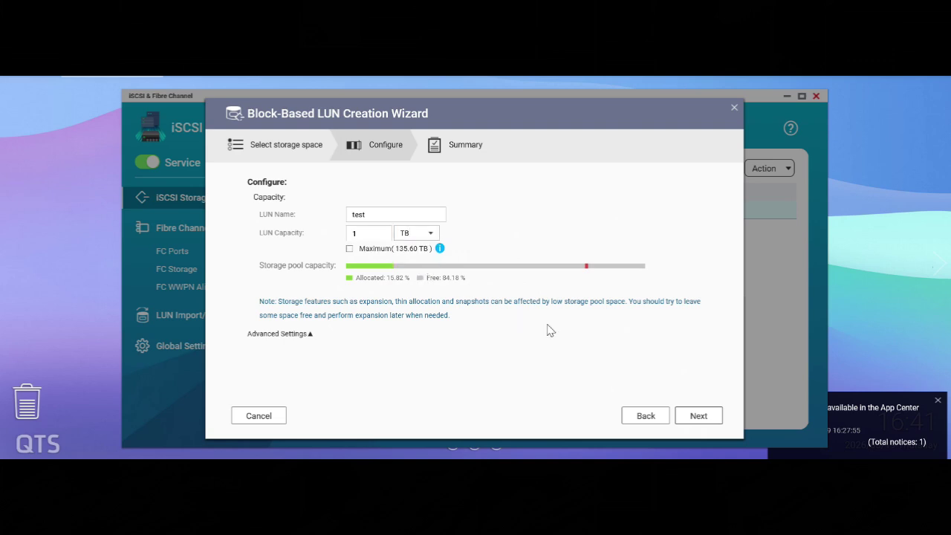
pyautogui.click(695, 416)
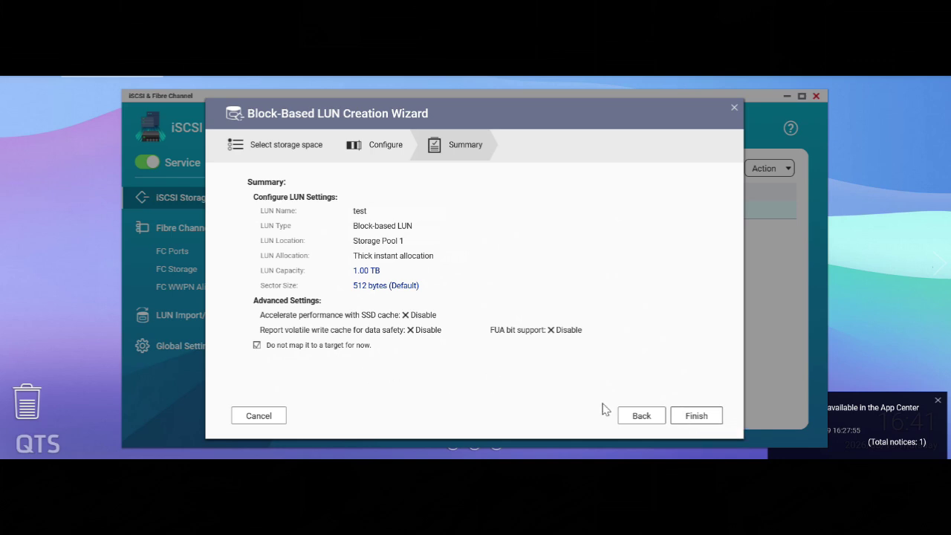
pyautogui.click(697, 418)
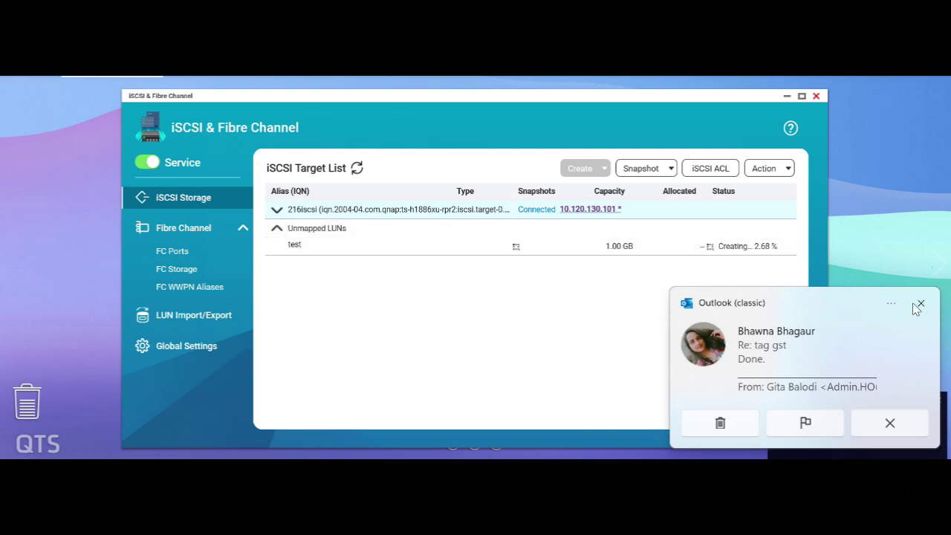
# Dismiss the Outlook email notification without changing its notification settings.
pyautogui.click(891, 303)
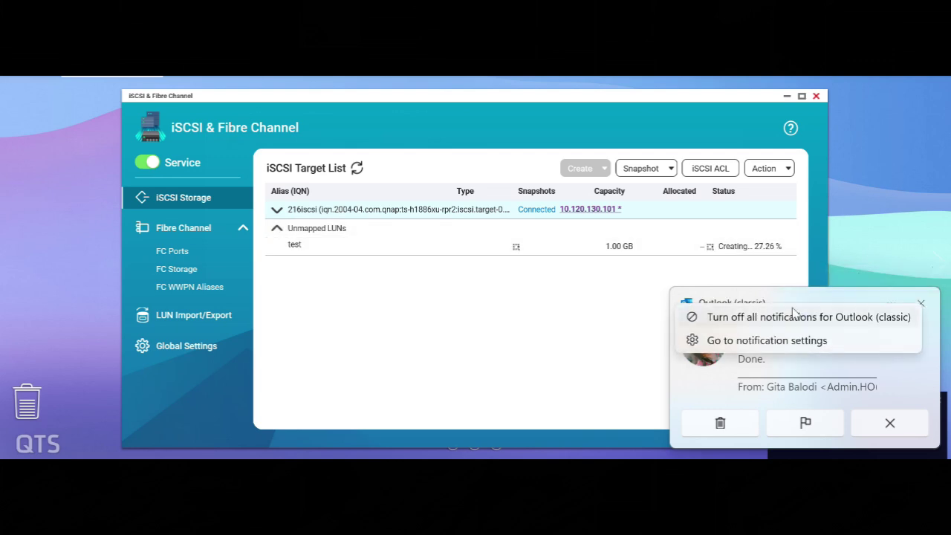
pyautogui.click(890, 260)
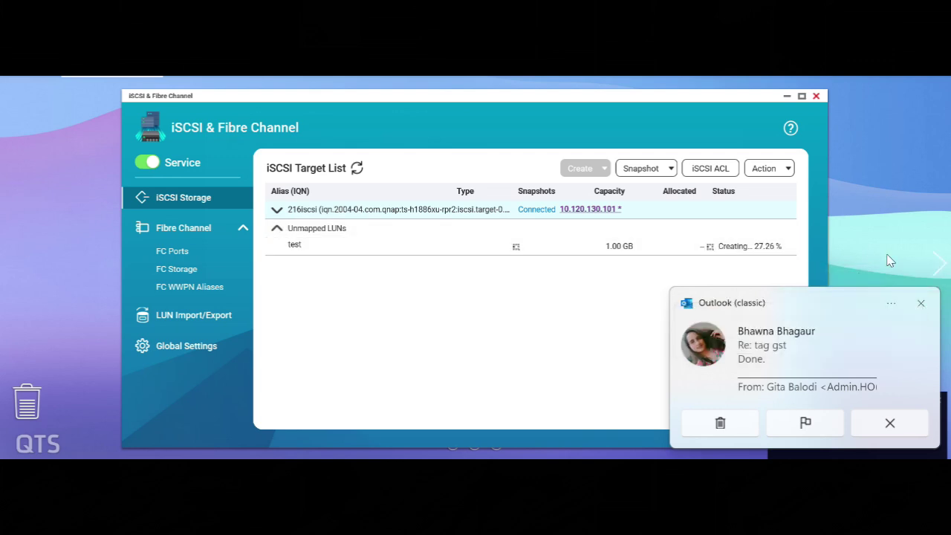
pyautogui.click(921, 304)
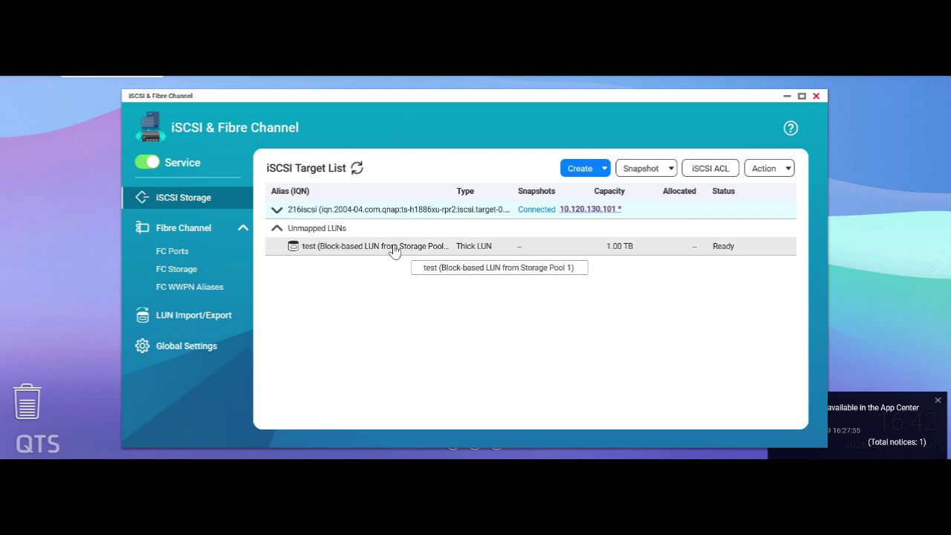
# Preview mapping the unmapped test LUN to the 216iscsi iSCSI target with Enable LUN selected, and cancel the mapping.
pyautogui.click(277, 211)
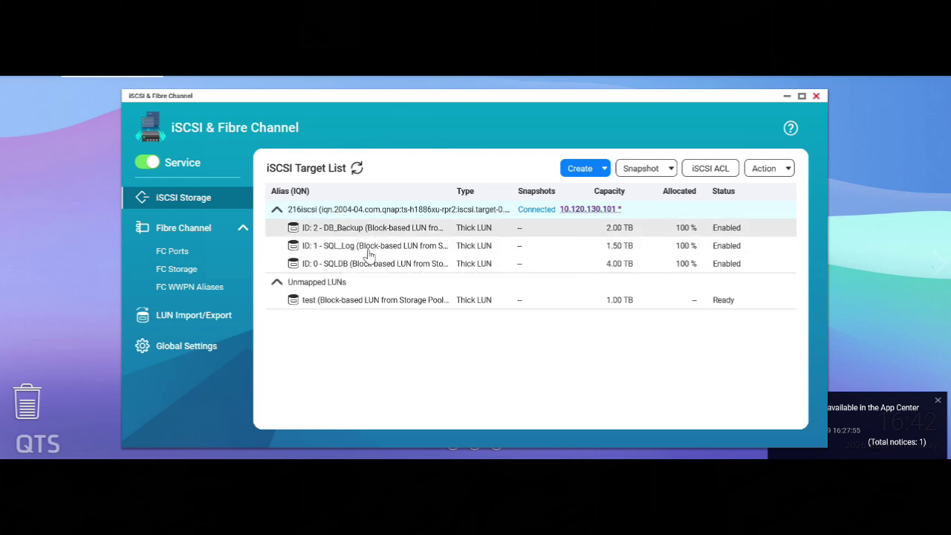
pyautogui.click(388, 306)
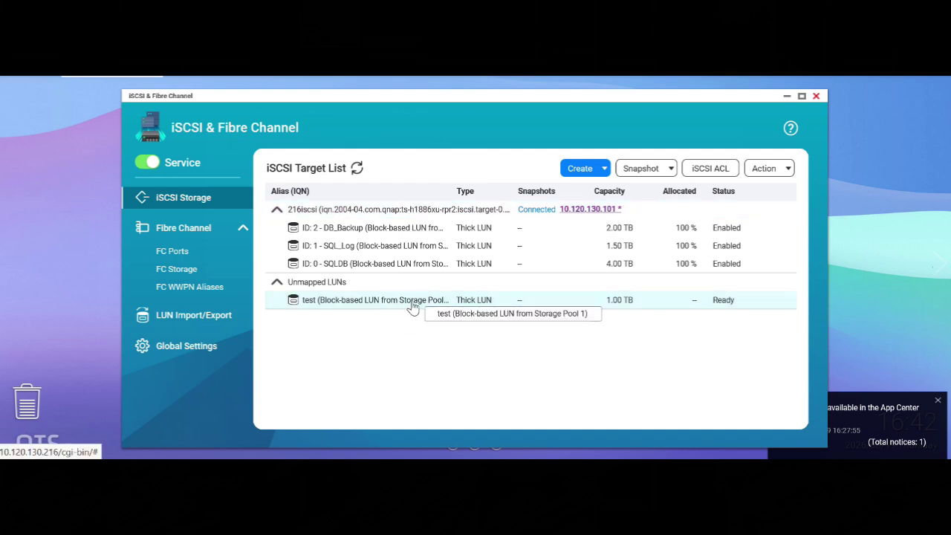
pyautogui.rightClick(413, 308)
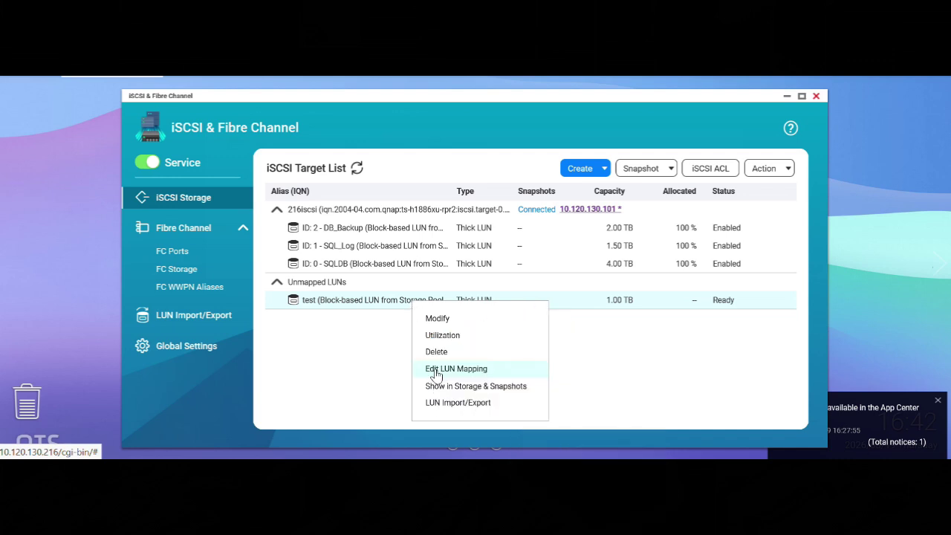
pyautogui.click(437, 375)
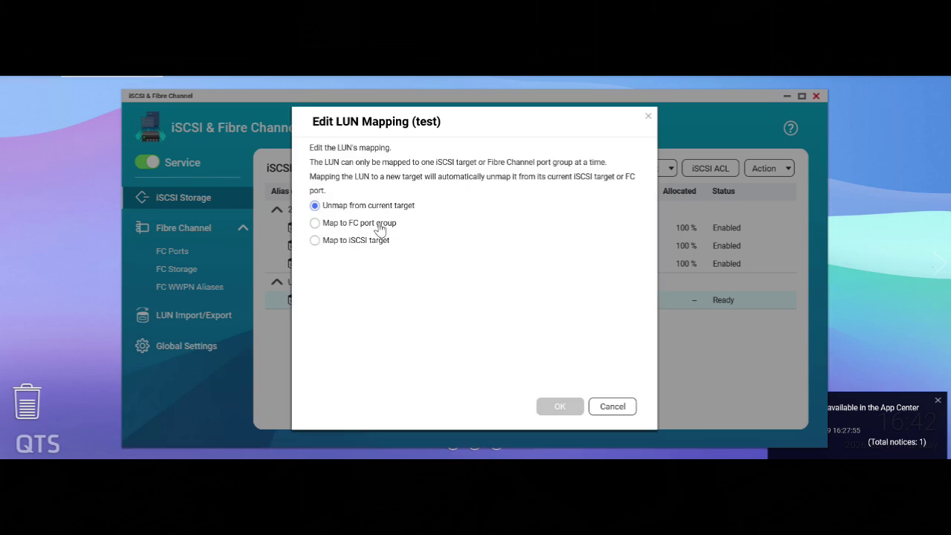
pyautogui.click(367, 245)
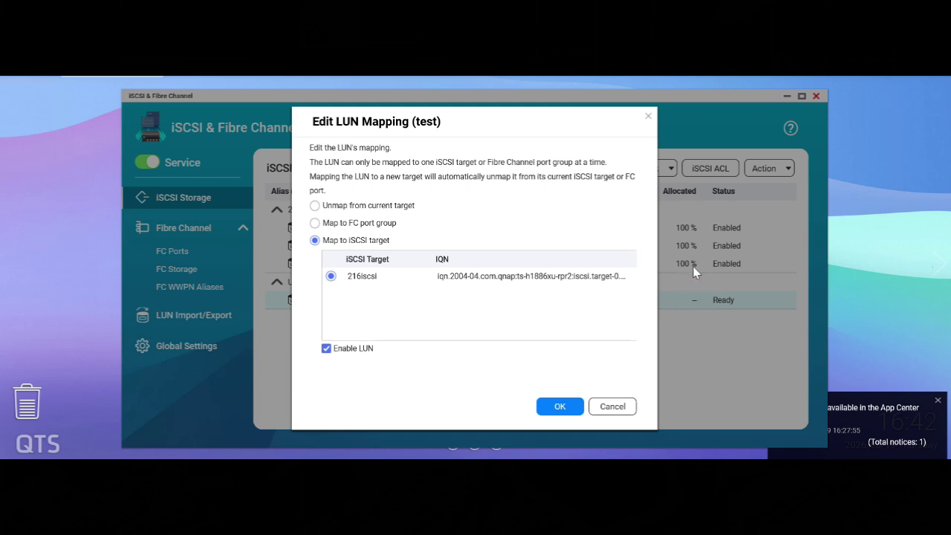
pyautogui.click(620, 408)
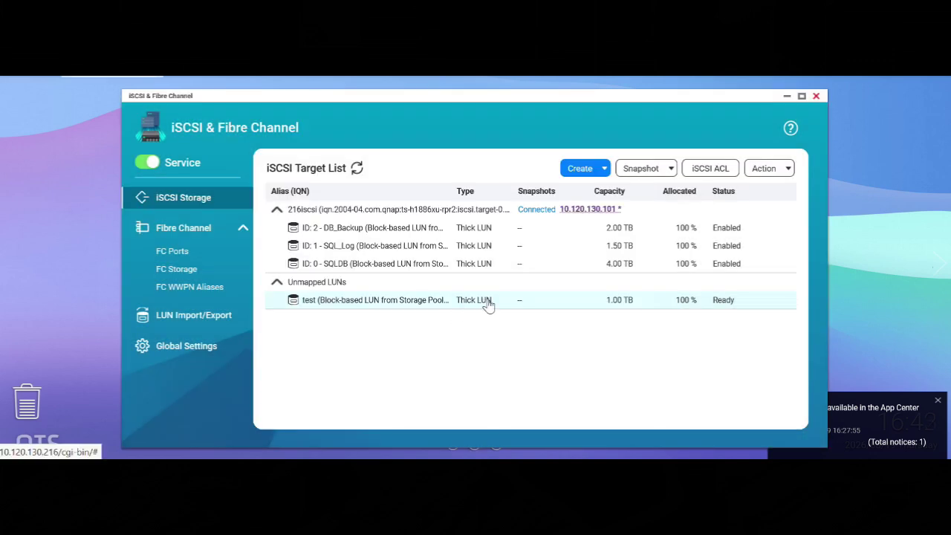
# Delete the unmapped test LUN from the iSCSI target list and confirm its removal.
pyautogui.rightClick(493, 304)
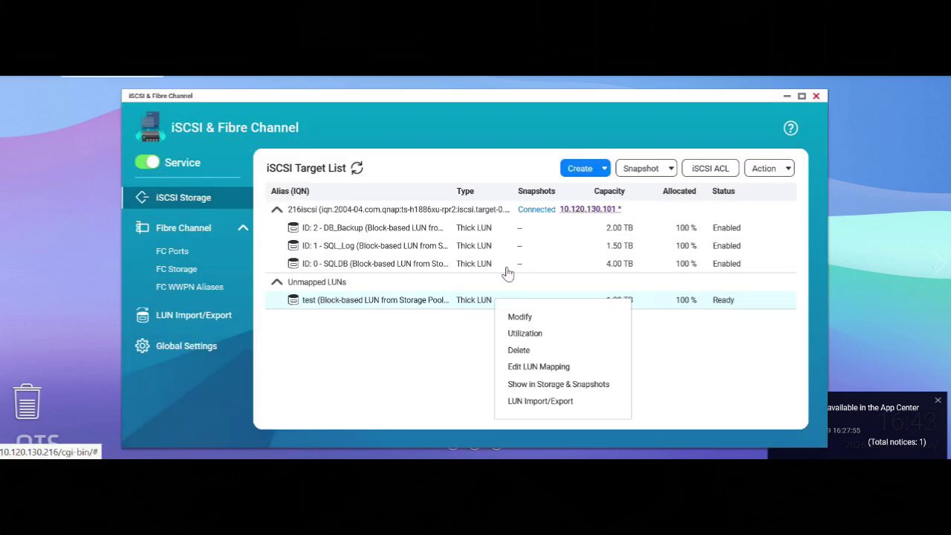
pyautogui.click(528, 350)
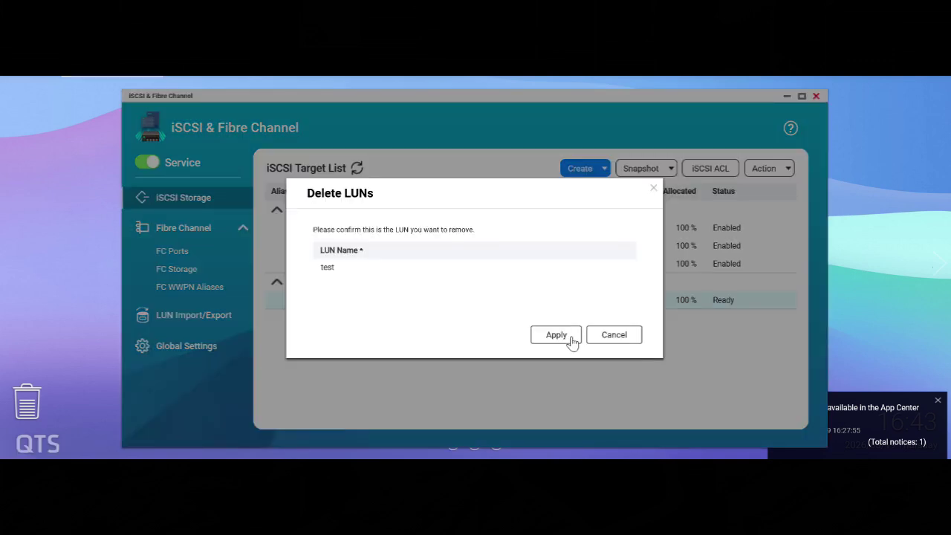
pyautogui.click(557, 335)
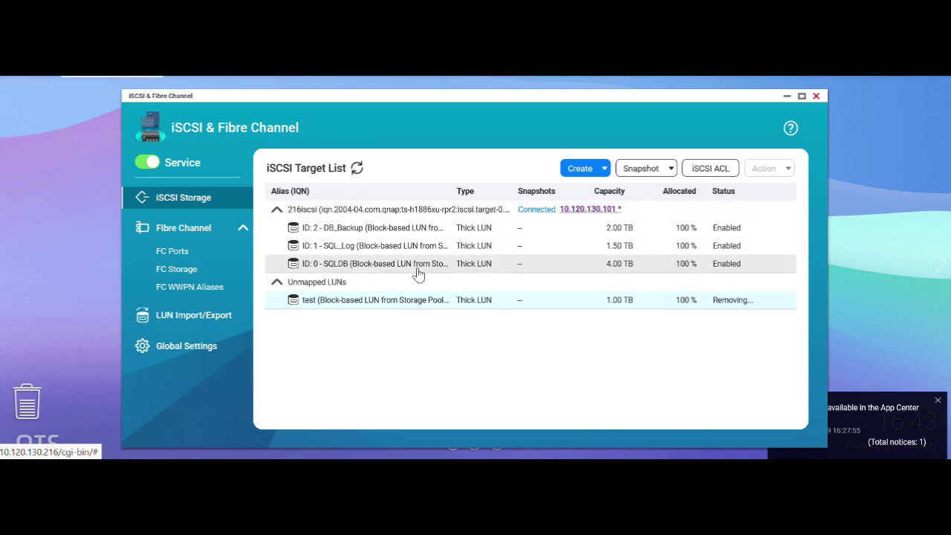
pyautogui.click(457, 228)
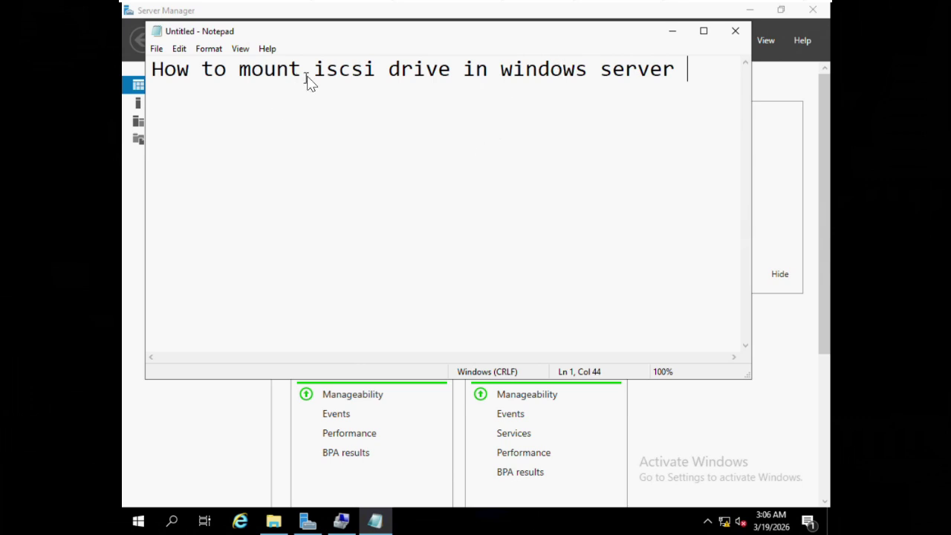
pyautogui.moveTo(316, 74); pyautogui.dragTo(389, 78)
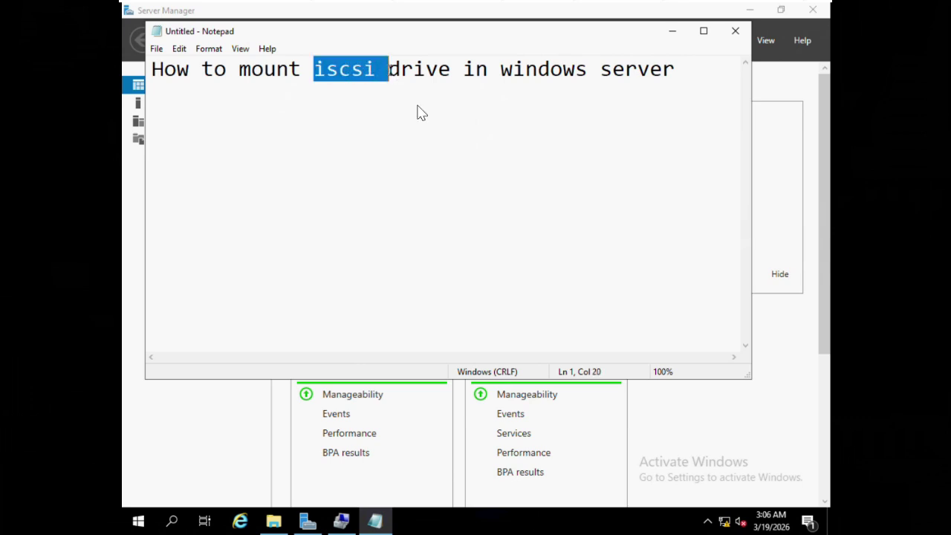
pyautogui.click(450, 157)
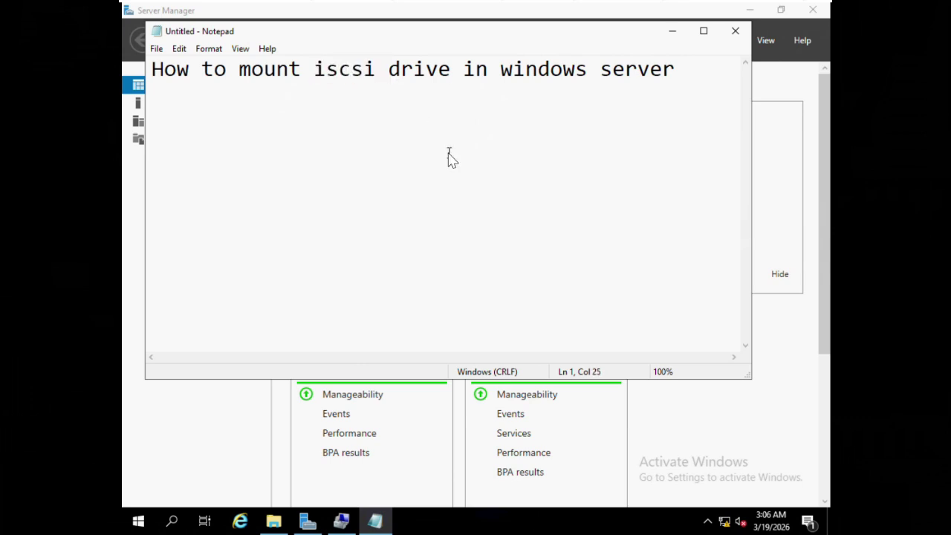
# Minimize the Notepad note and open the iSCSI Initiator from Server Manager.
pyautogui.click(673, 33)
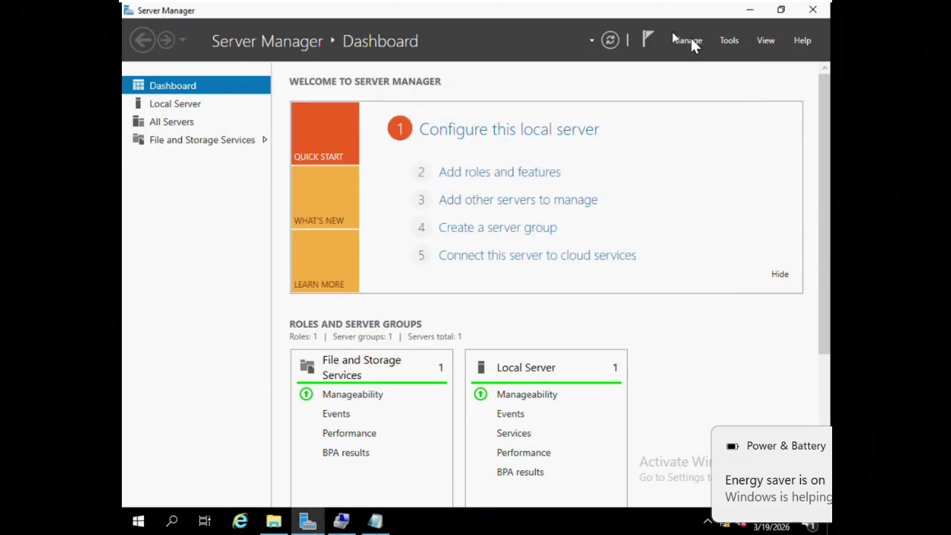
pyautogui.click(729, 40)
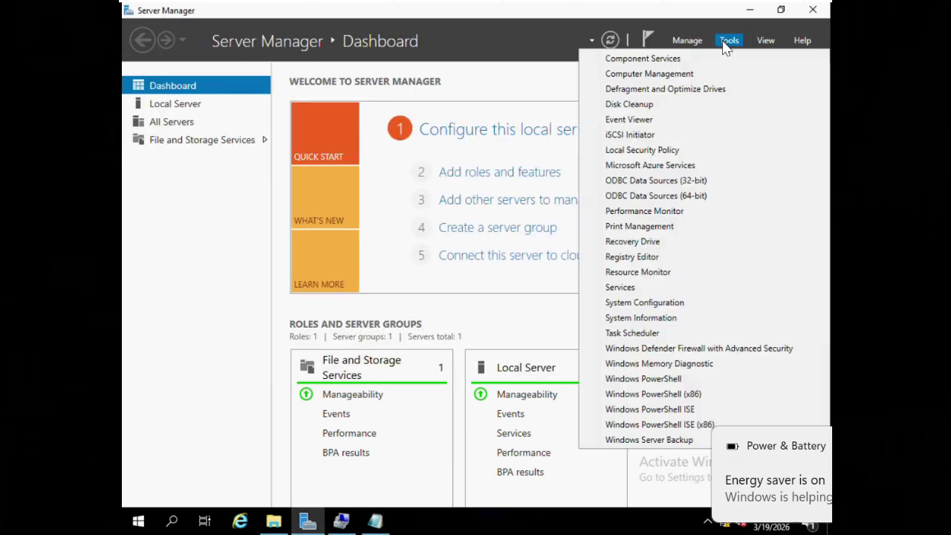
pyautogui.click(666, 136)
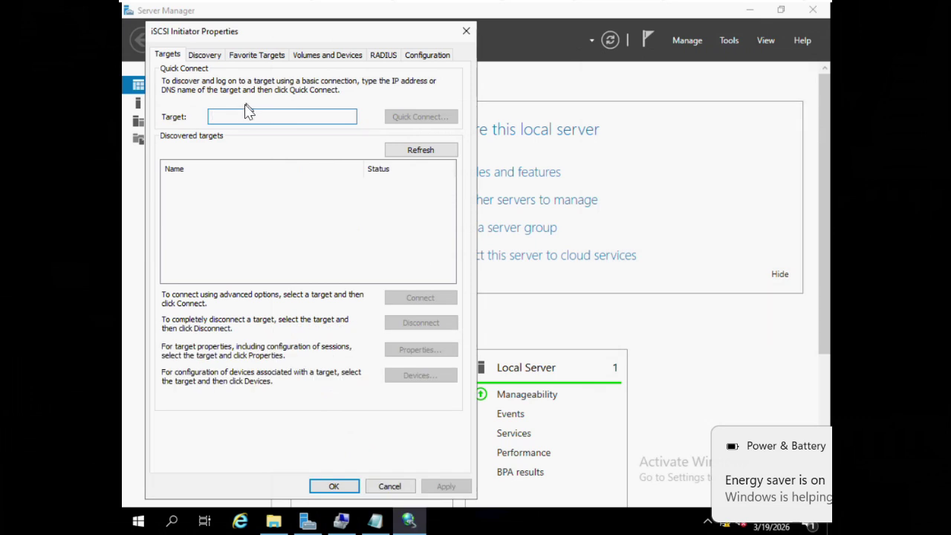
# Add 10.120.130.100 as a discovery target portal on port 3260 in the iSCSI Initiator.
pyautogui.click(207, 56)
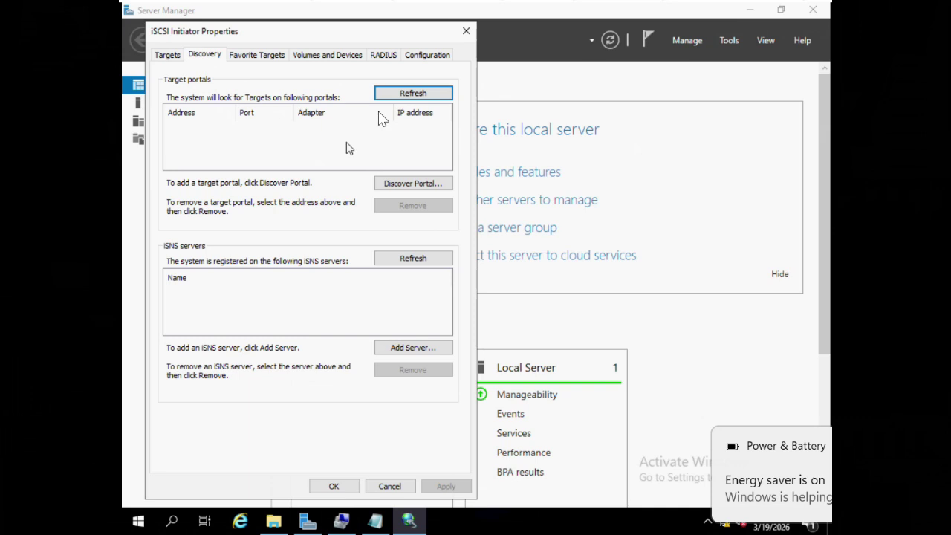
pyautogui.click(421, 185)
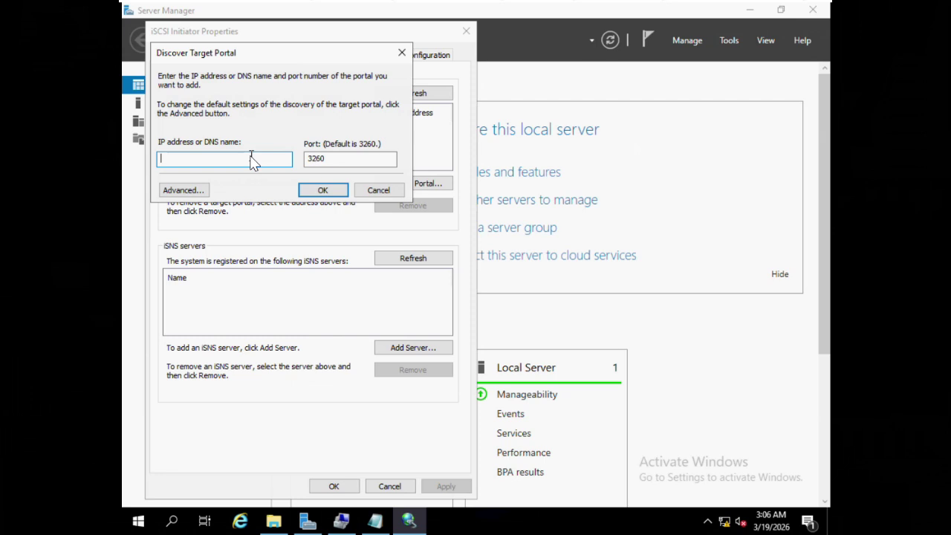
pyautogui.write('10.120.130.100')
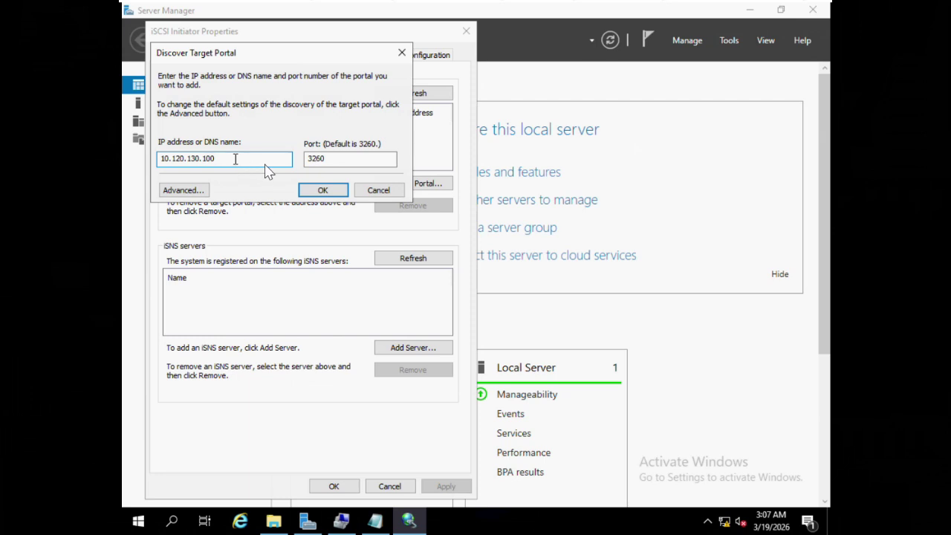
pyautogui.click(323, 190)
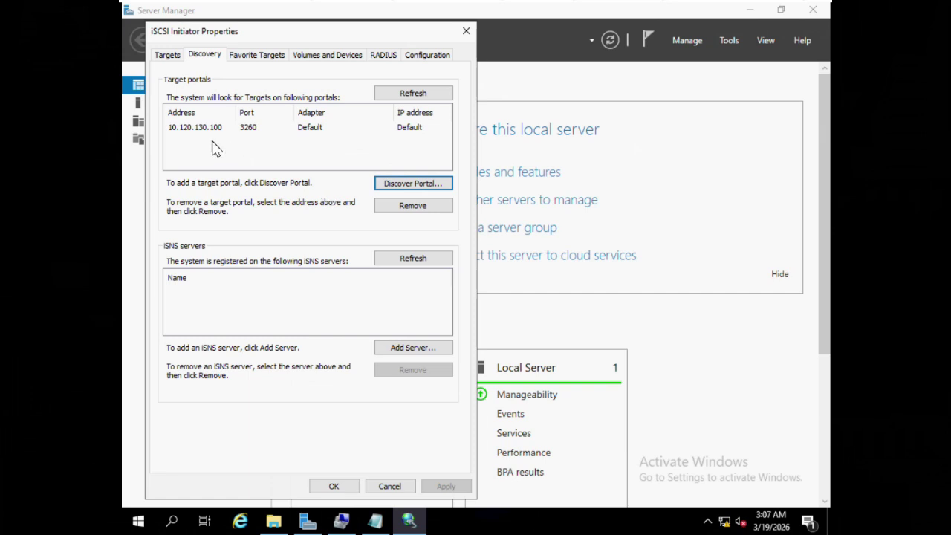
# Connect to the discovered QNAP iSCSI target as a favorite target without multi-path, and close the initiator properties.
pyautogui.click(168, 55)
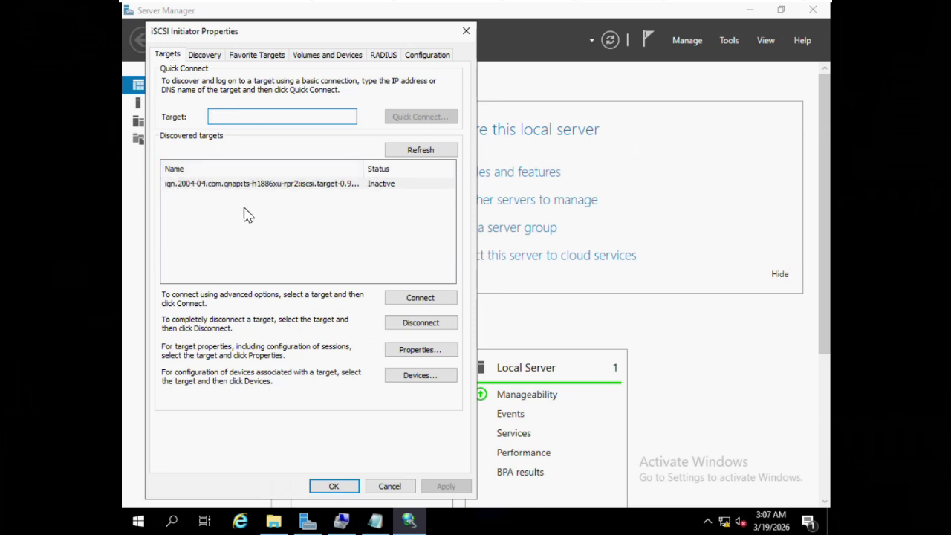
pyautogui.click(232, 189)
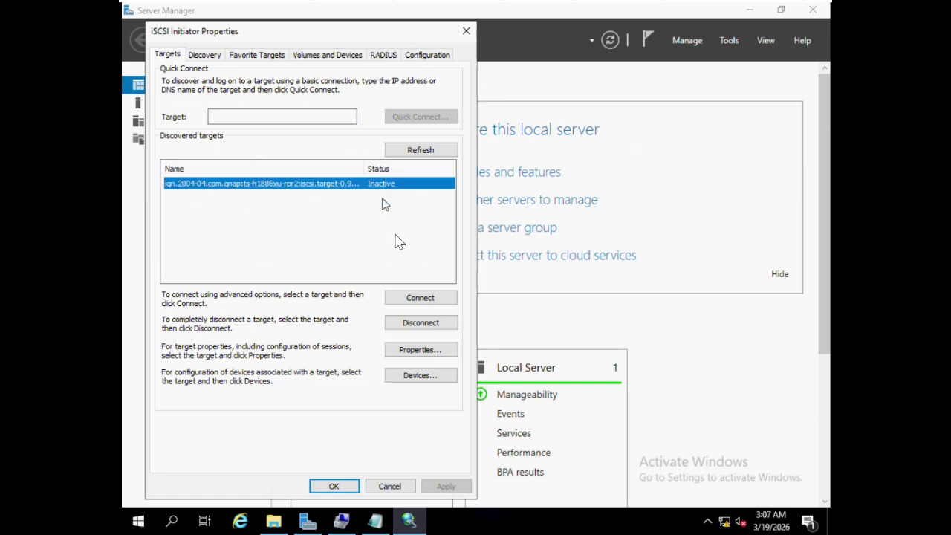
pyautogui.click(420, 300)
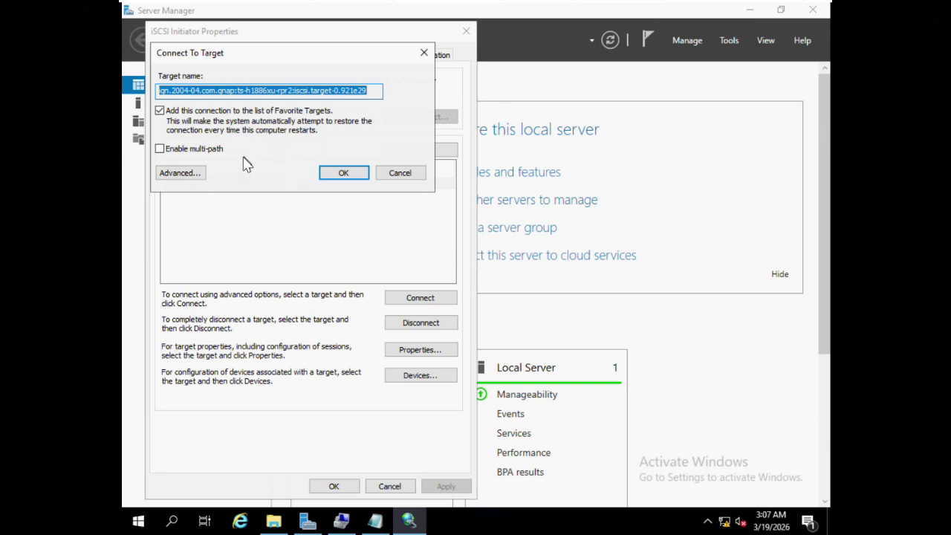
pyautogui.click(346, 176)
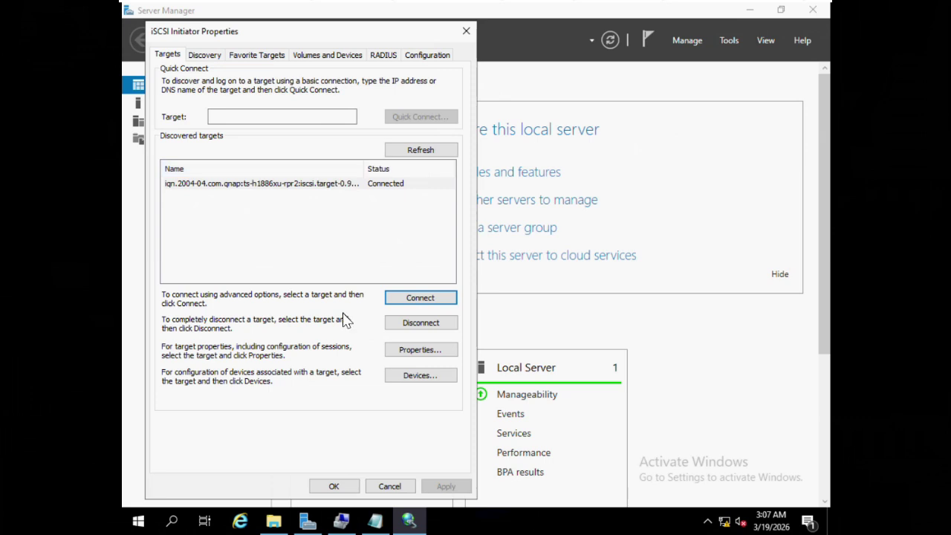
pyautogui.click(334, 485)
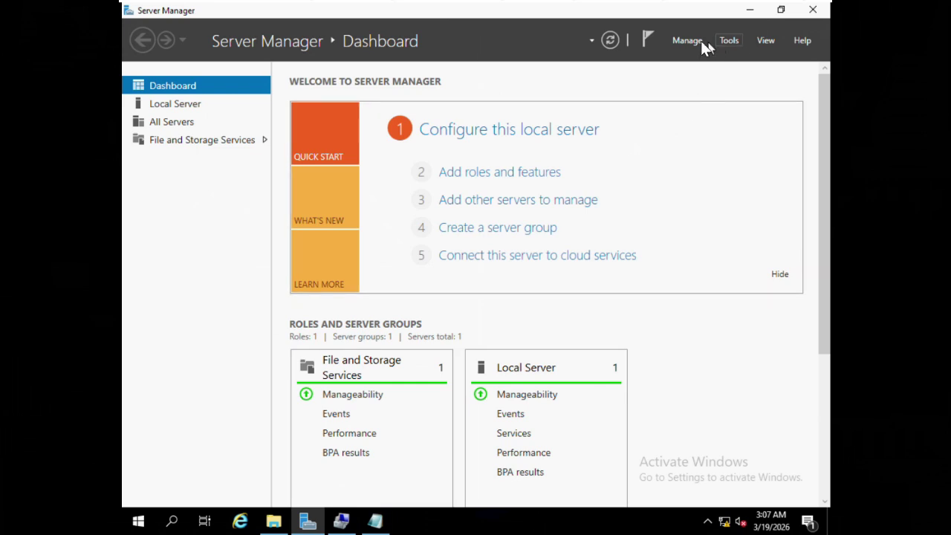
# Open Computer Management from Server Manager and show Disk Management.
pyautogui.click(727, 40)
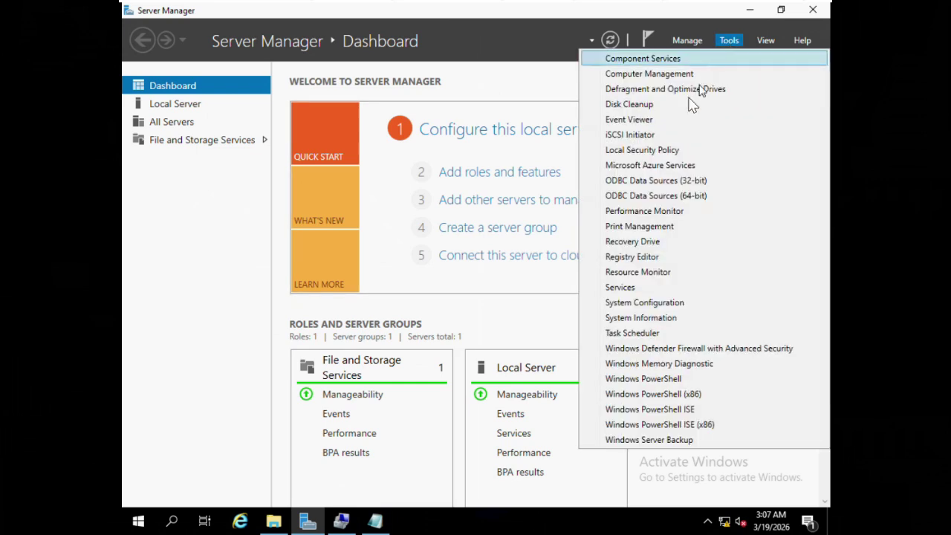
pyautogui.click(689, 75)
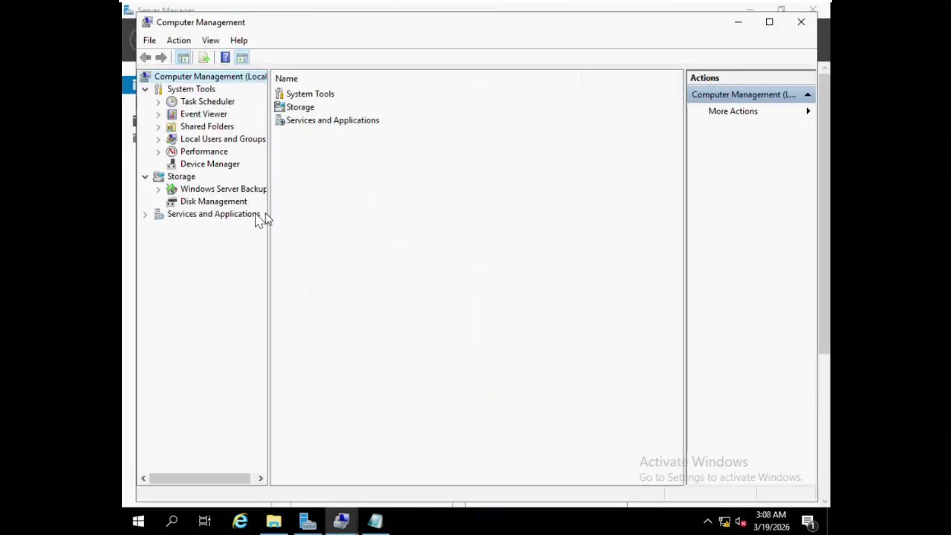
pyautogui.click(200, 203)
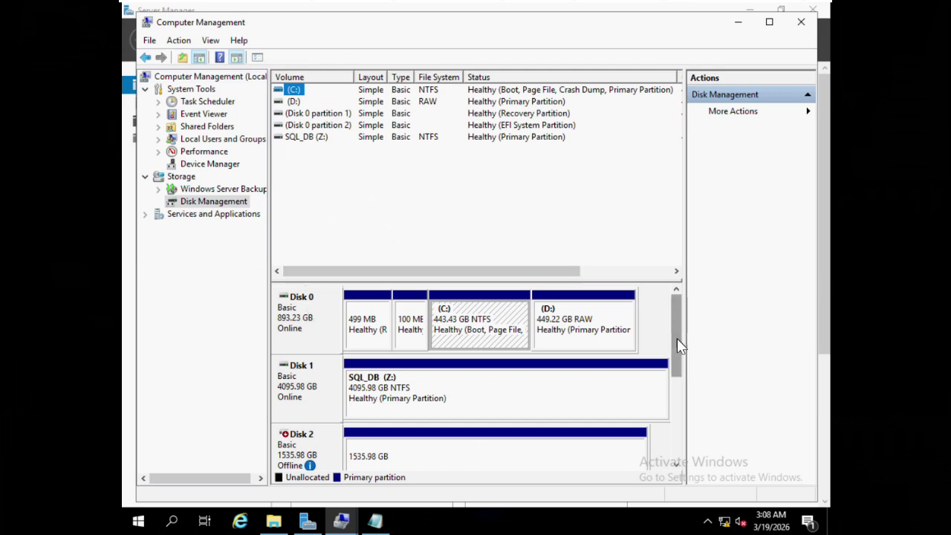
# Bring the offline Disk 2 online in Disk Management.
pyautogui.moveTo(676, 337); pyautogui.dragTo(680, 388)
pyautogui.moveTo(678, 392); pyautogui.dragTo(672, 362)
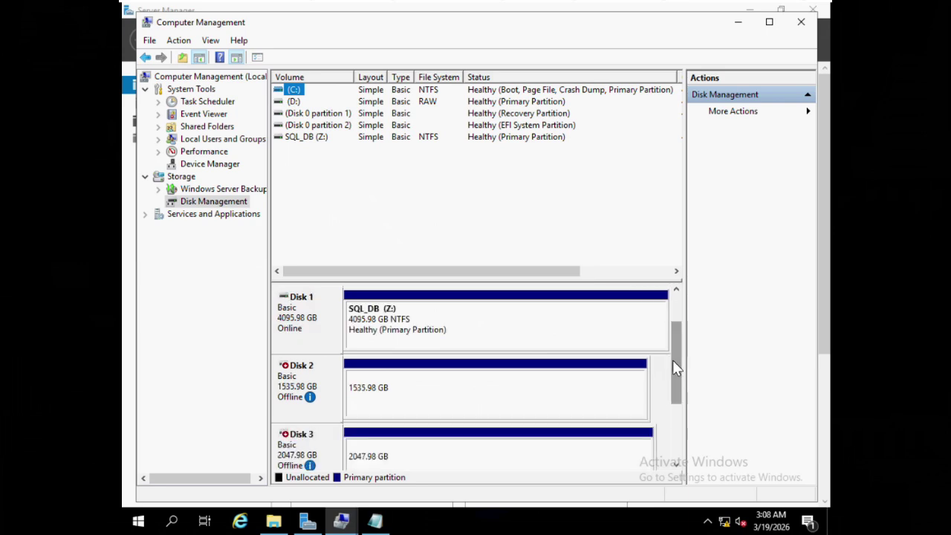
pyautogui.click(307, 381)
pyautogui.click(320, 444)
pyautogui.moveTo(322, 401)
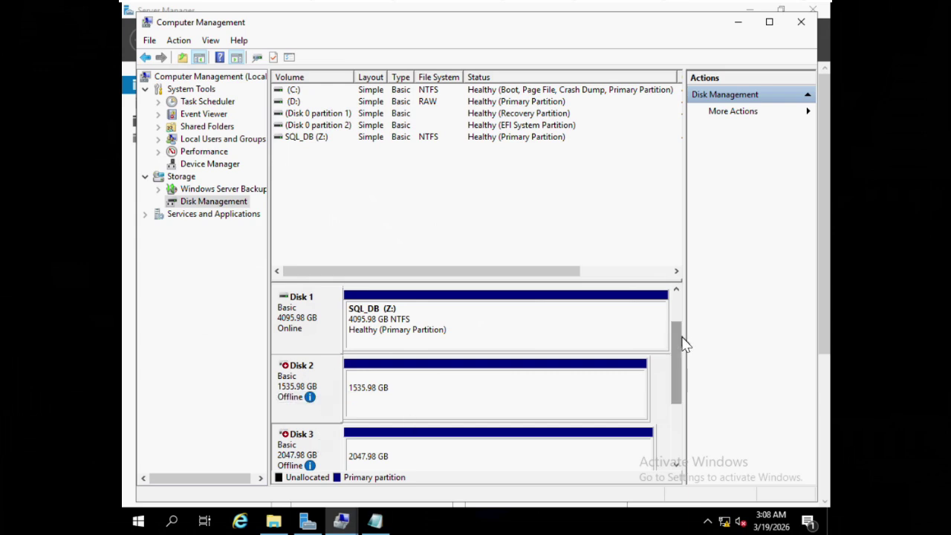
pyautogui.moveTo(677, 341)
pyautogui.mouseDown()
pyautogui.moveTo(677, 374)
pyautogui.moveTo(676, 327)
pyautogui.moveTo(671, 354)
pyautogui.mouseUp()
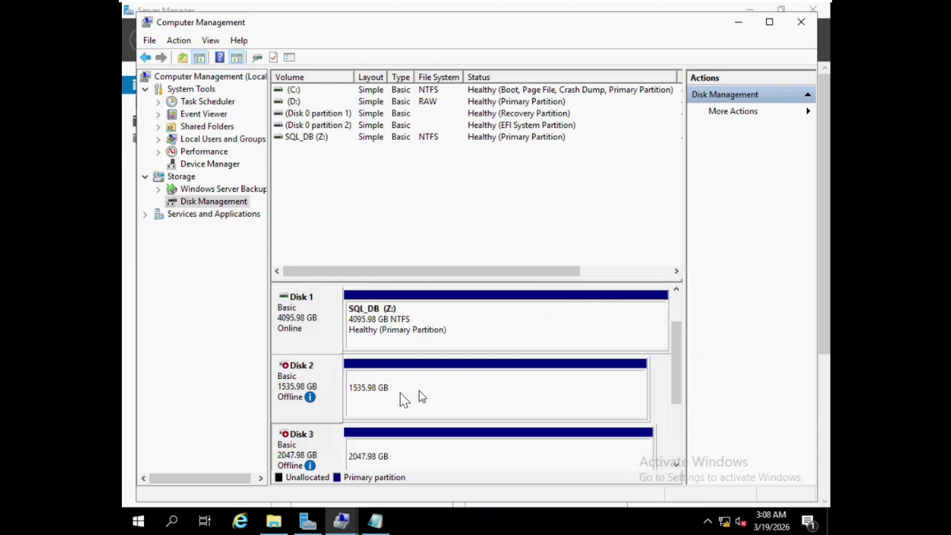
pyautogui.moveTo(322, 394)
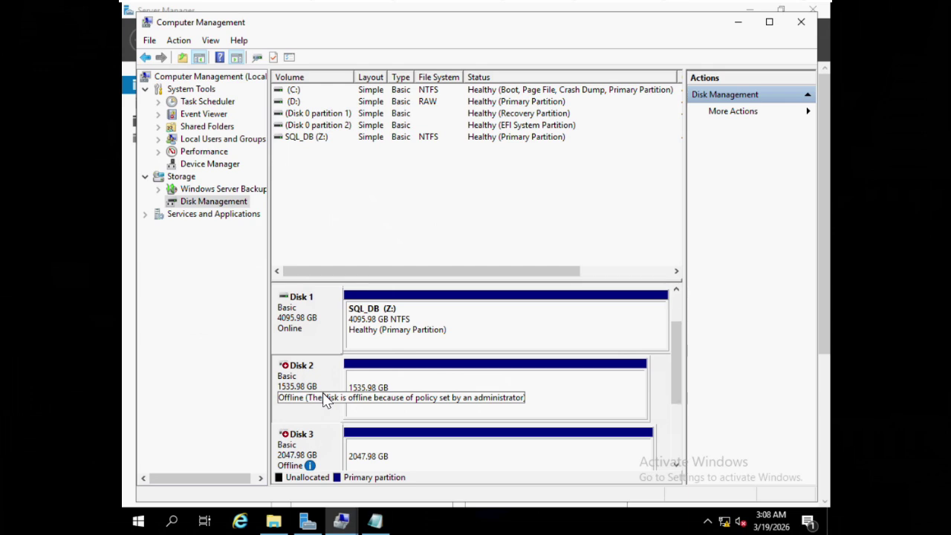
pyautogui.rightClick(323, 395)
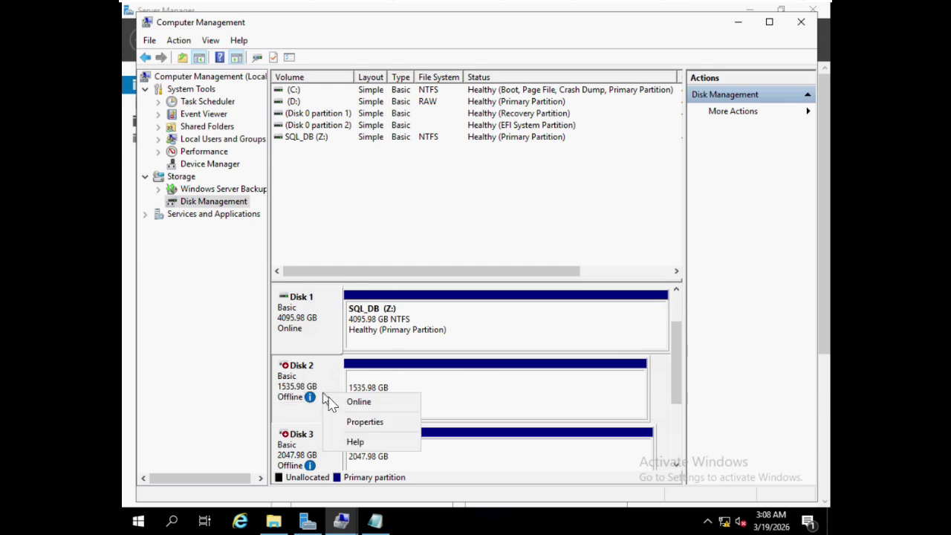
pyautogui.click(393, 400)
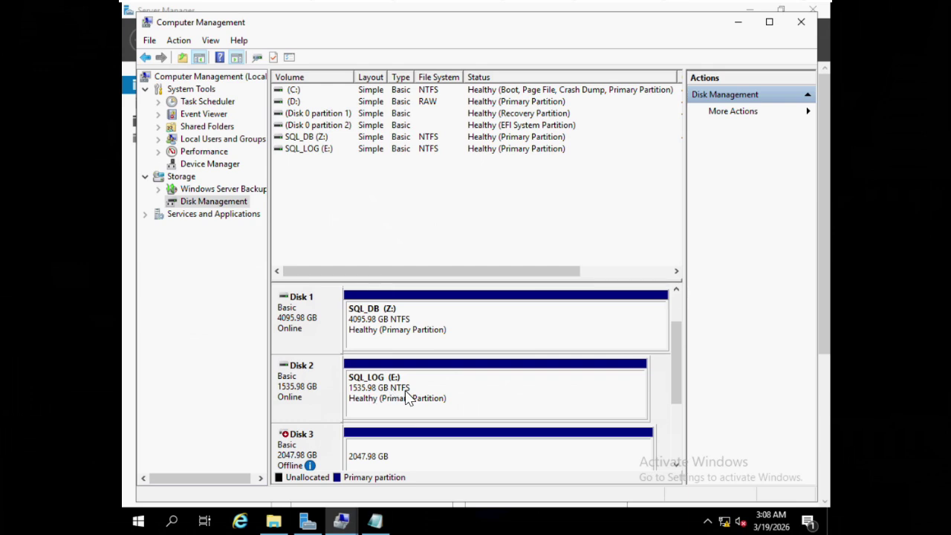
# Change the drive letter of the SQL_LOG volume on Disk 2 to L and accept the drive-letter warning.
pyautogui.rightClick(407, 397)
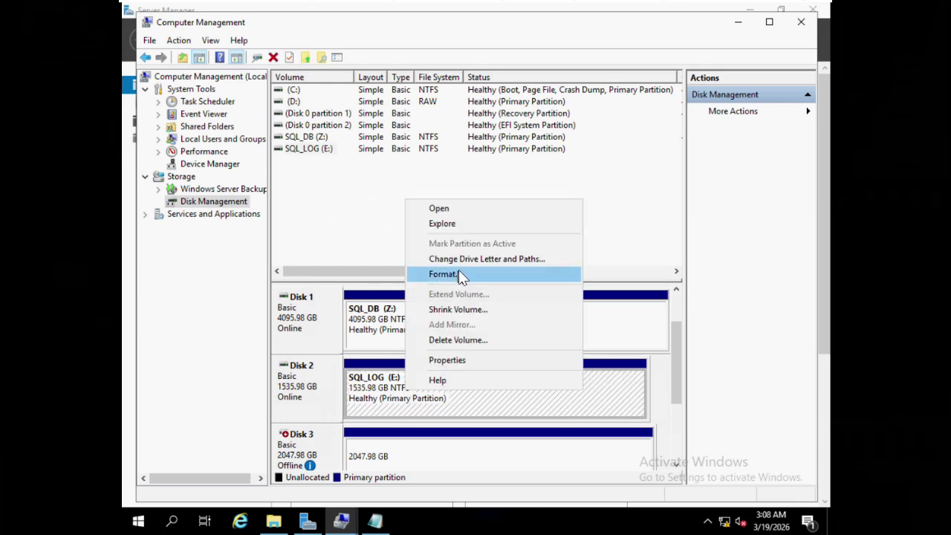
pyautogui.click(477, 260)
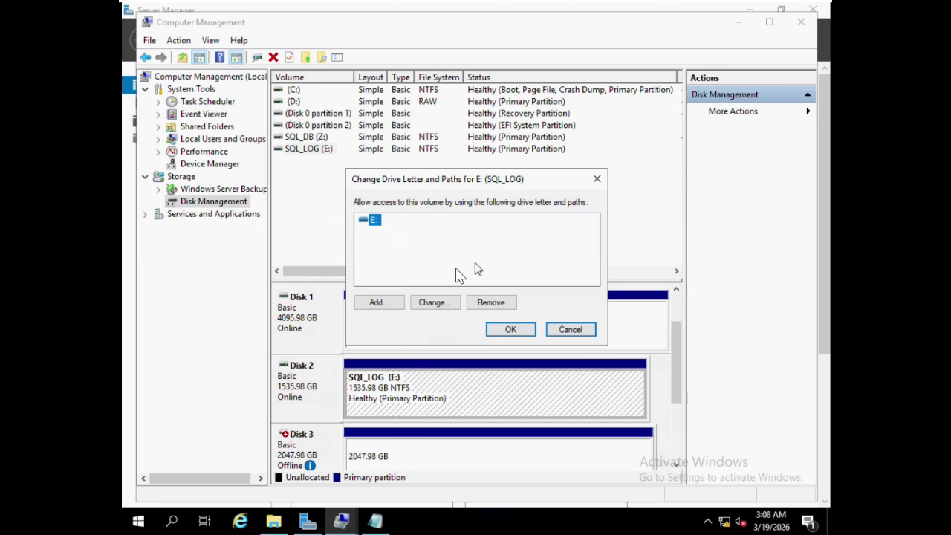
pyautogui.click(436, 305)
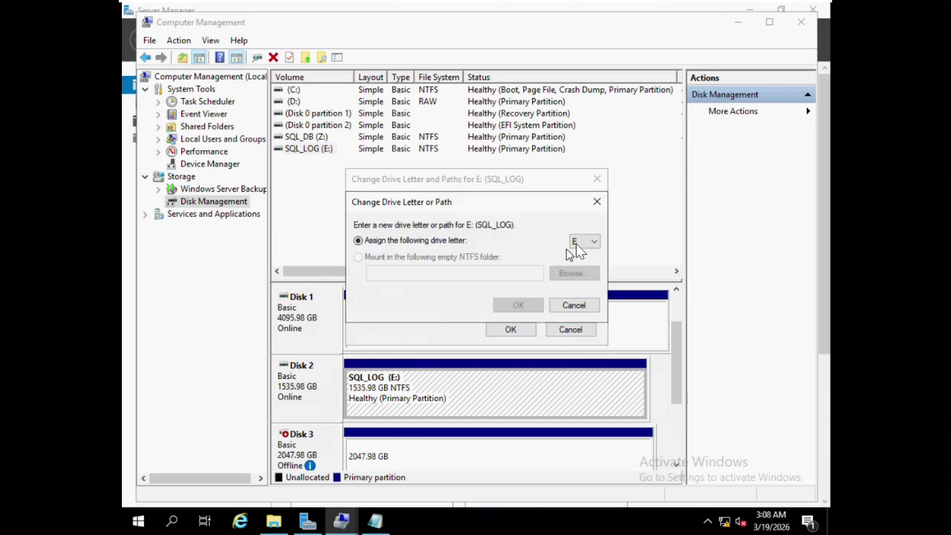
pyautogui.click(586, 243)
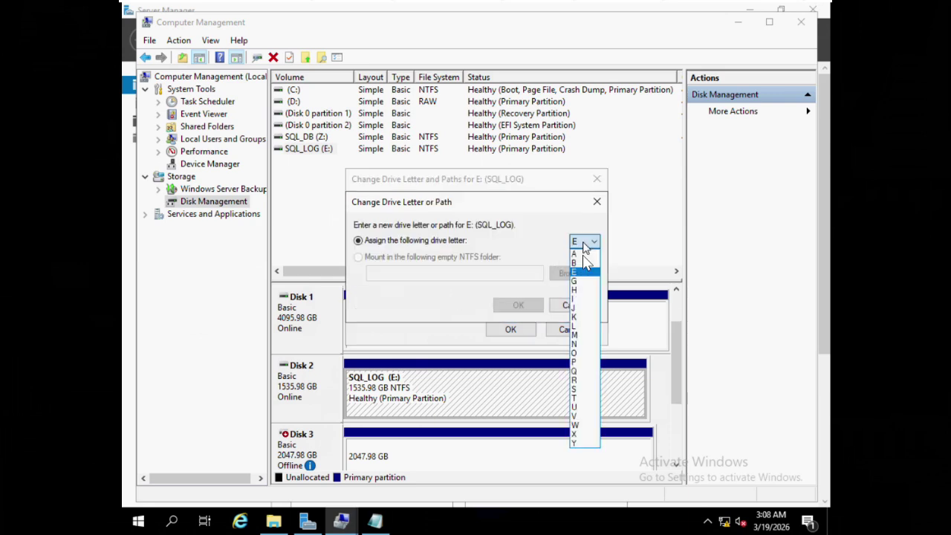
pyautogui.click(576, 325)
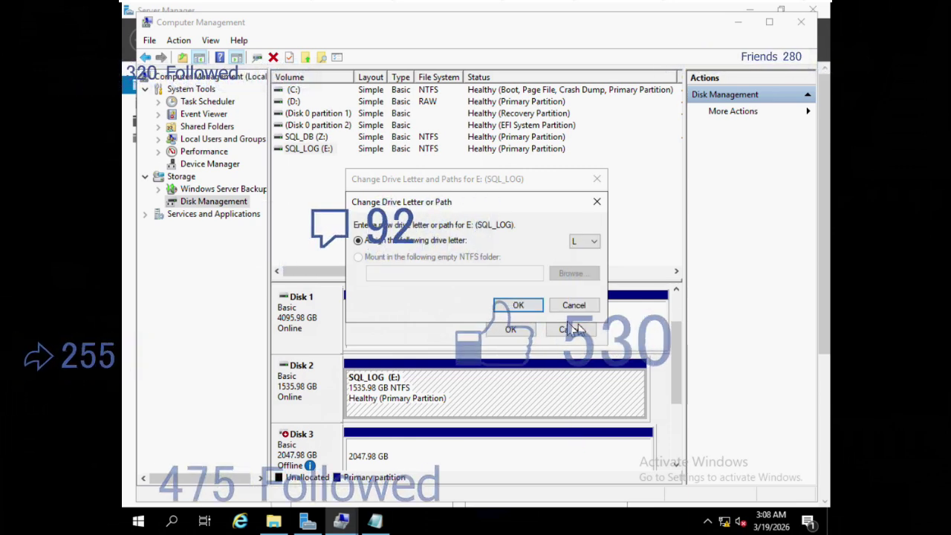
pyautogui.click(531, 306)
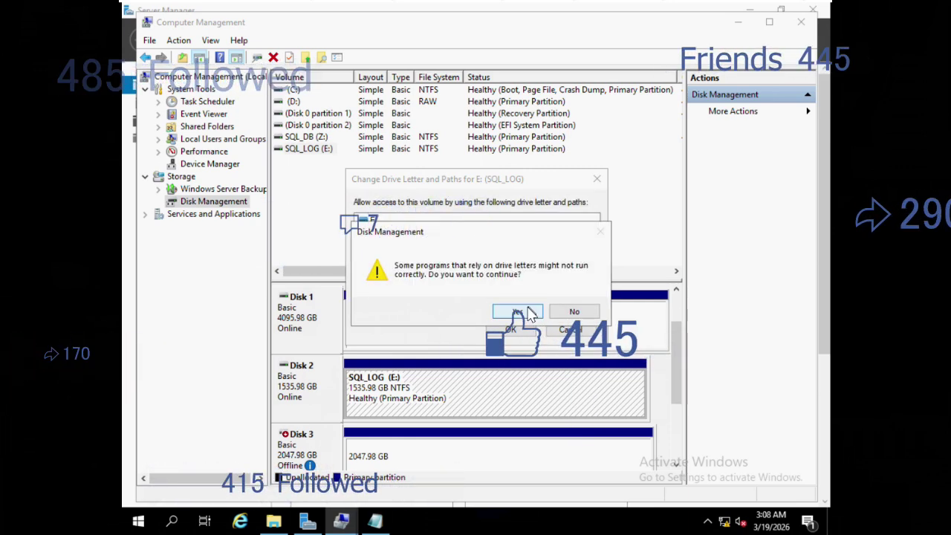
pyautogui.click(530, 313)
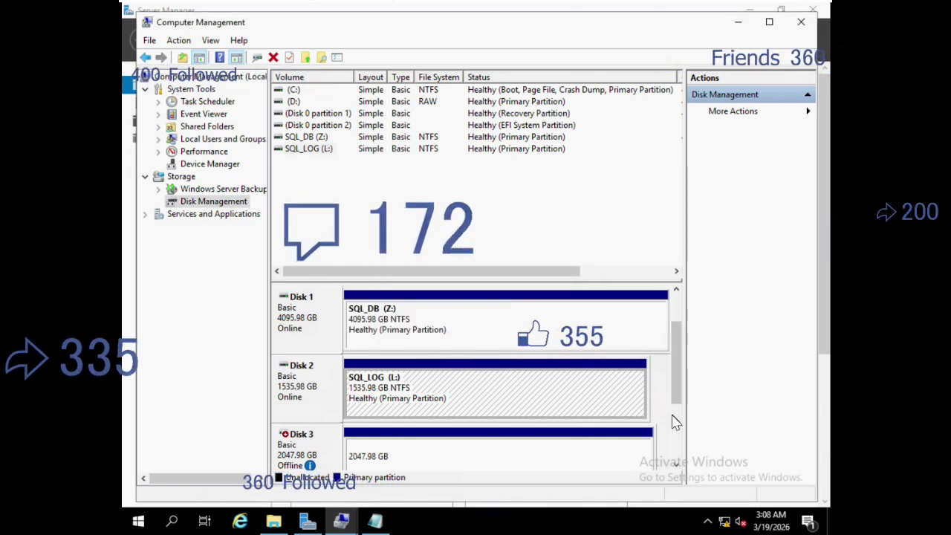
# Bring the offline Disk 3 online in Disk Management.
pyautogui.scroll(-1, 674, 421)
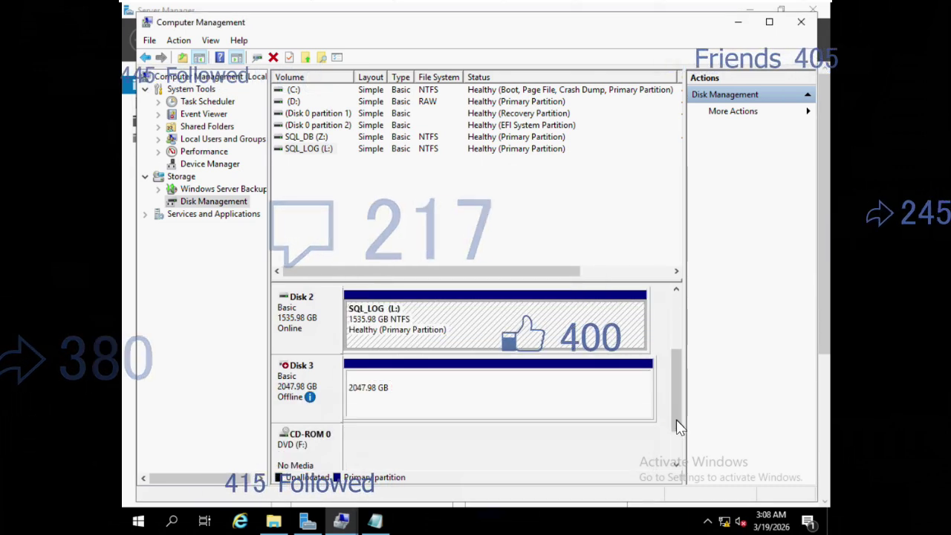
pyautogui.click(364, 394)
pyautogui.rightClick(364, 394)
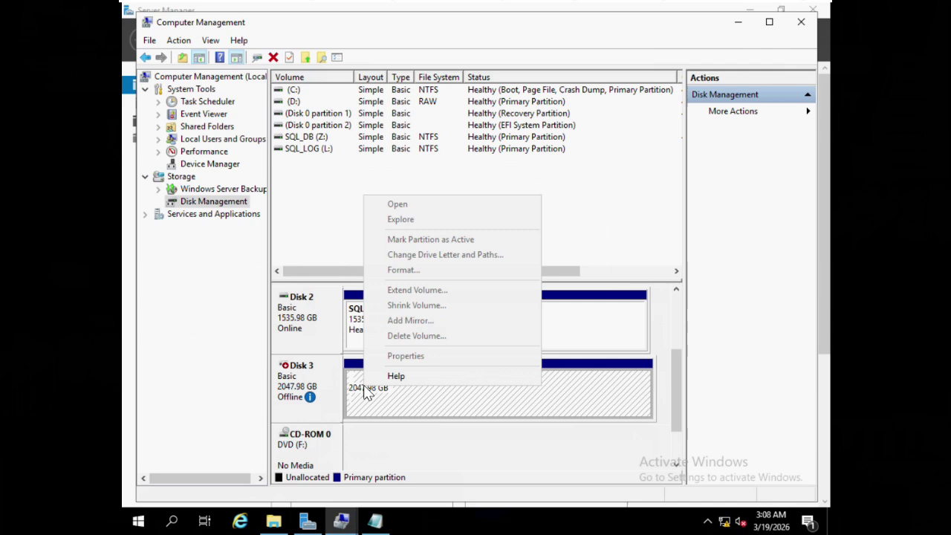
pyautogui.rightClick(317, 396)
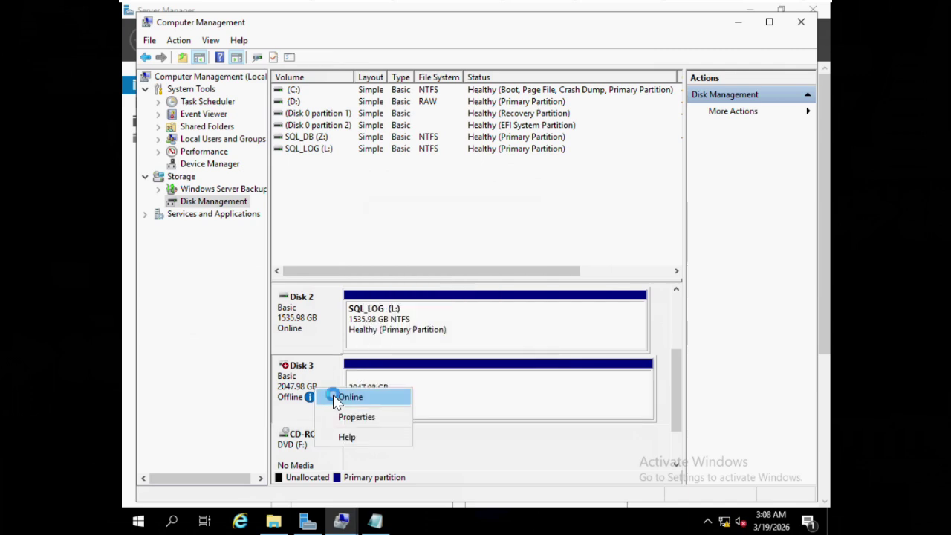
pyautogui.click(340, 398)
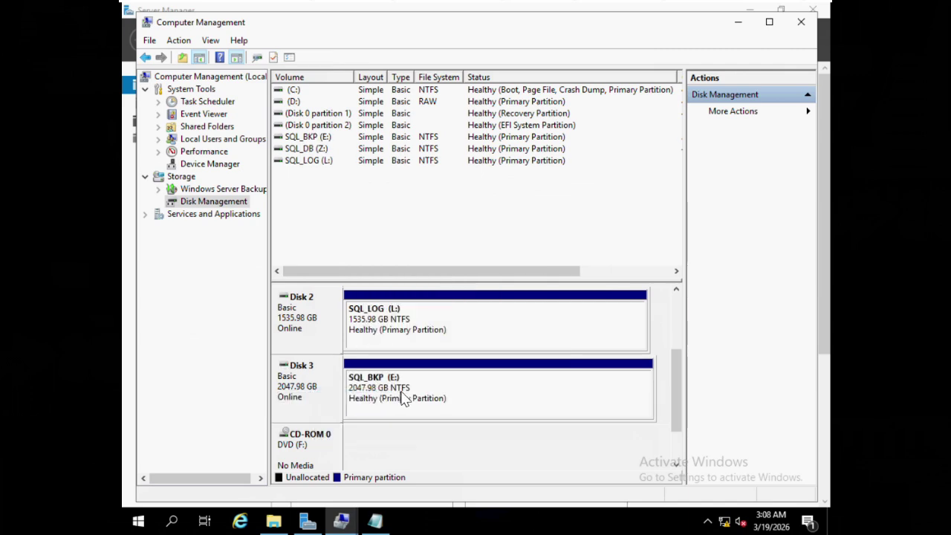
# Change the drive letter of the SQL_BKP volume on Disk 3 to W and accept the drive-letter warning.
pyautogui.click(415, 399)
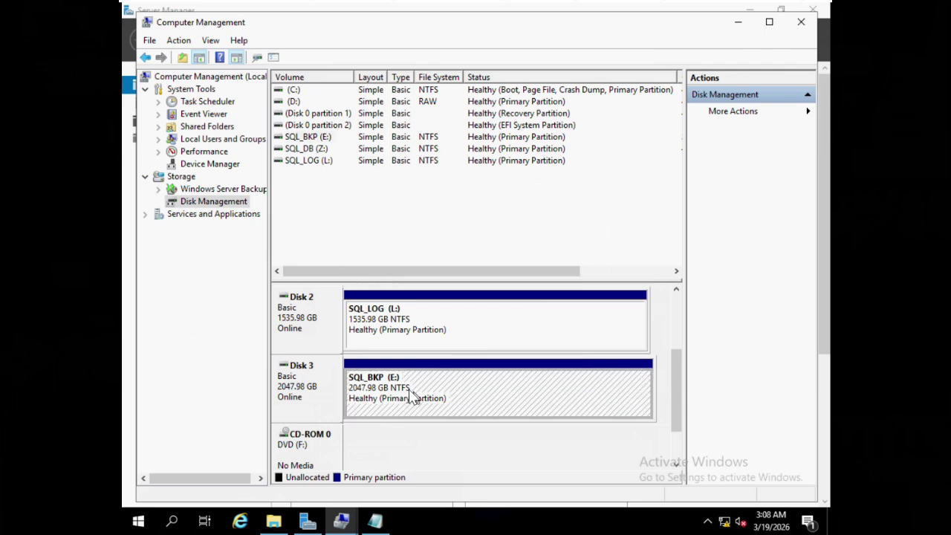
pyautogui.rightClick(401, 385)
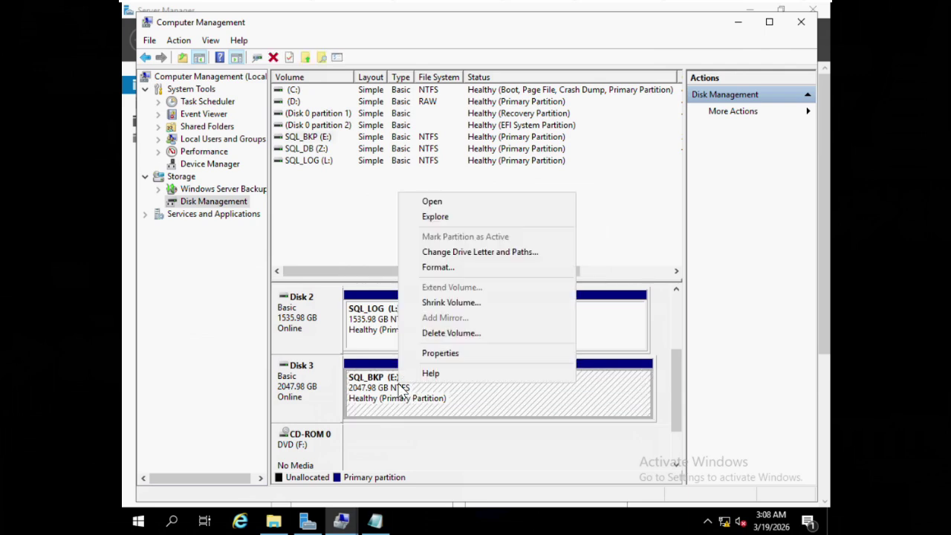
pyautogui.click(476, 252)
pyautogui.click(440, 304)
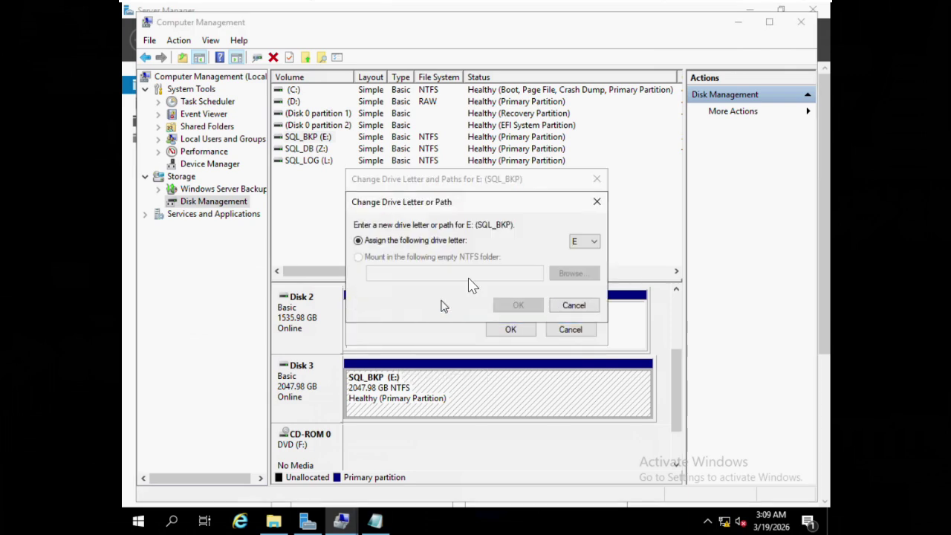
pyautogui.click(579, 241)
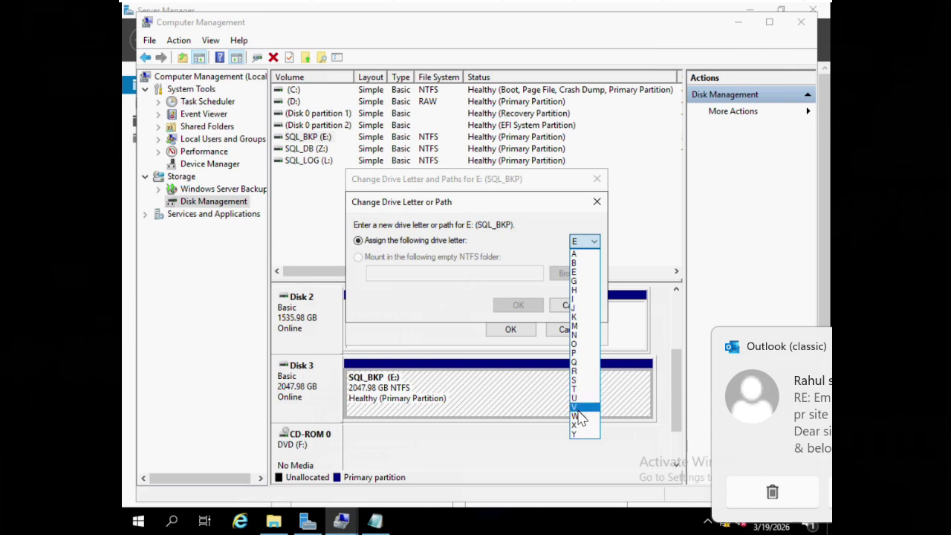
pyautogui.click(578, 416)
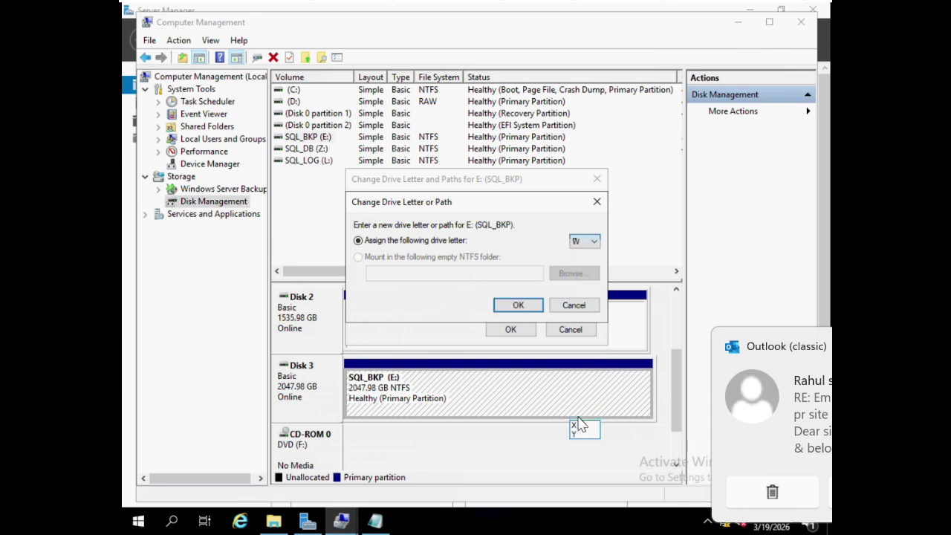
pyautogui.click(529, 307)
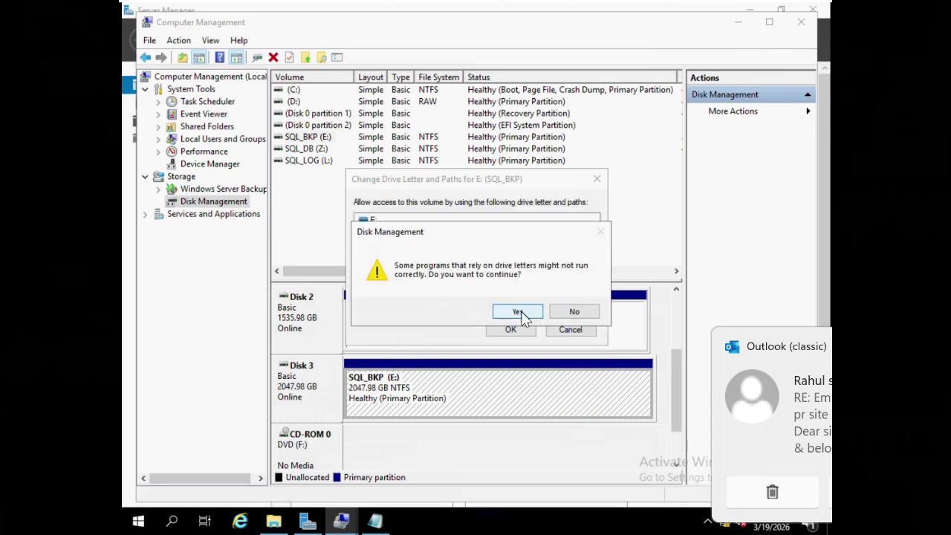
pyautogui.click(520, 312)
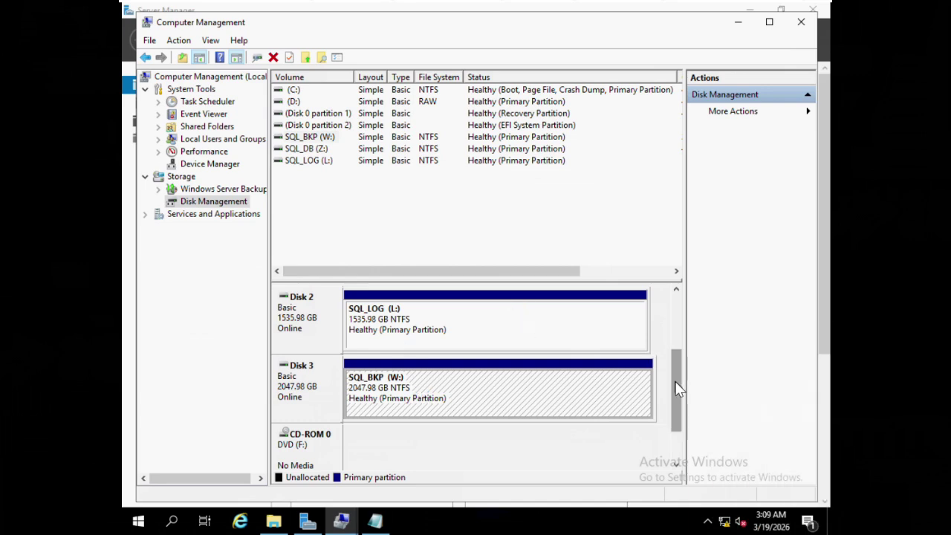
# Review the mounted iSCSI disks, and close Computer Management and Server Manager to return to the This PC window.
pyautogui.moveTo(675, 379); pyautogui.dragTo(672, 331)
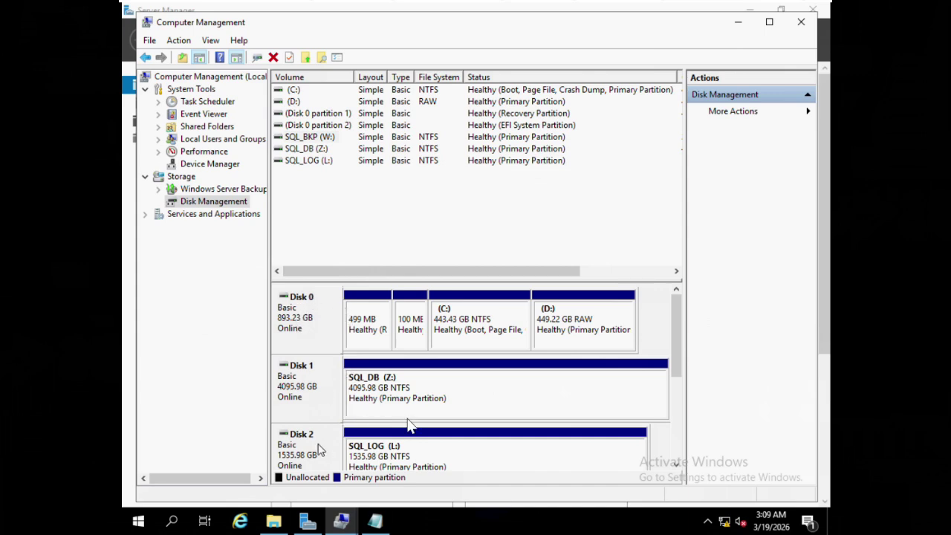
pyautogui.moveTo(677, 321); pyautogui.dragTo(676, 349)
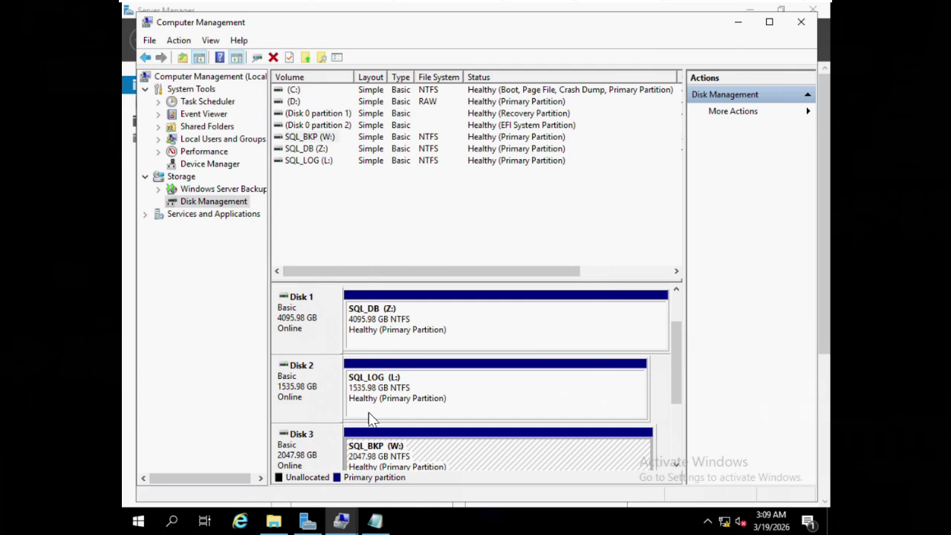
pyautogui.click(807, 24)
pyautogui.click(814, 11)
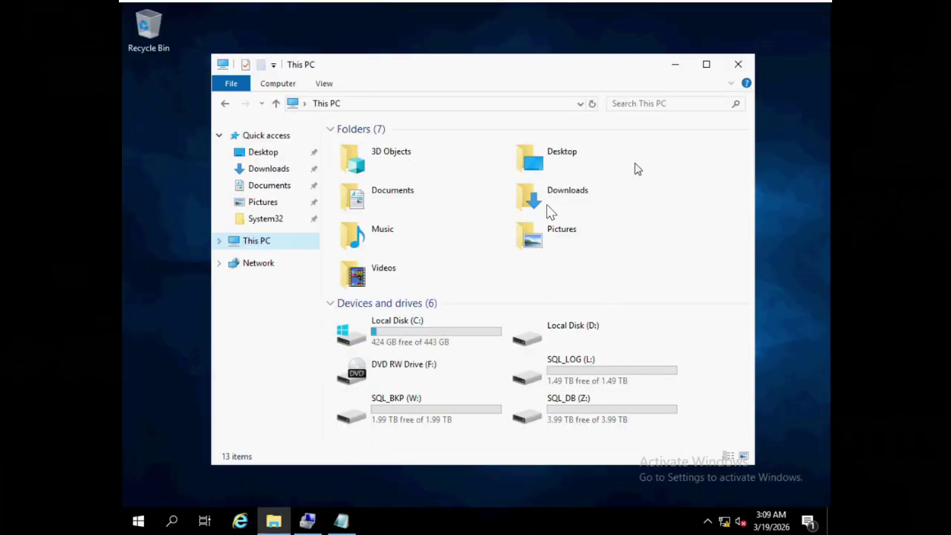